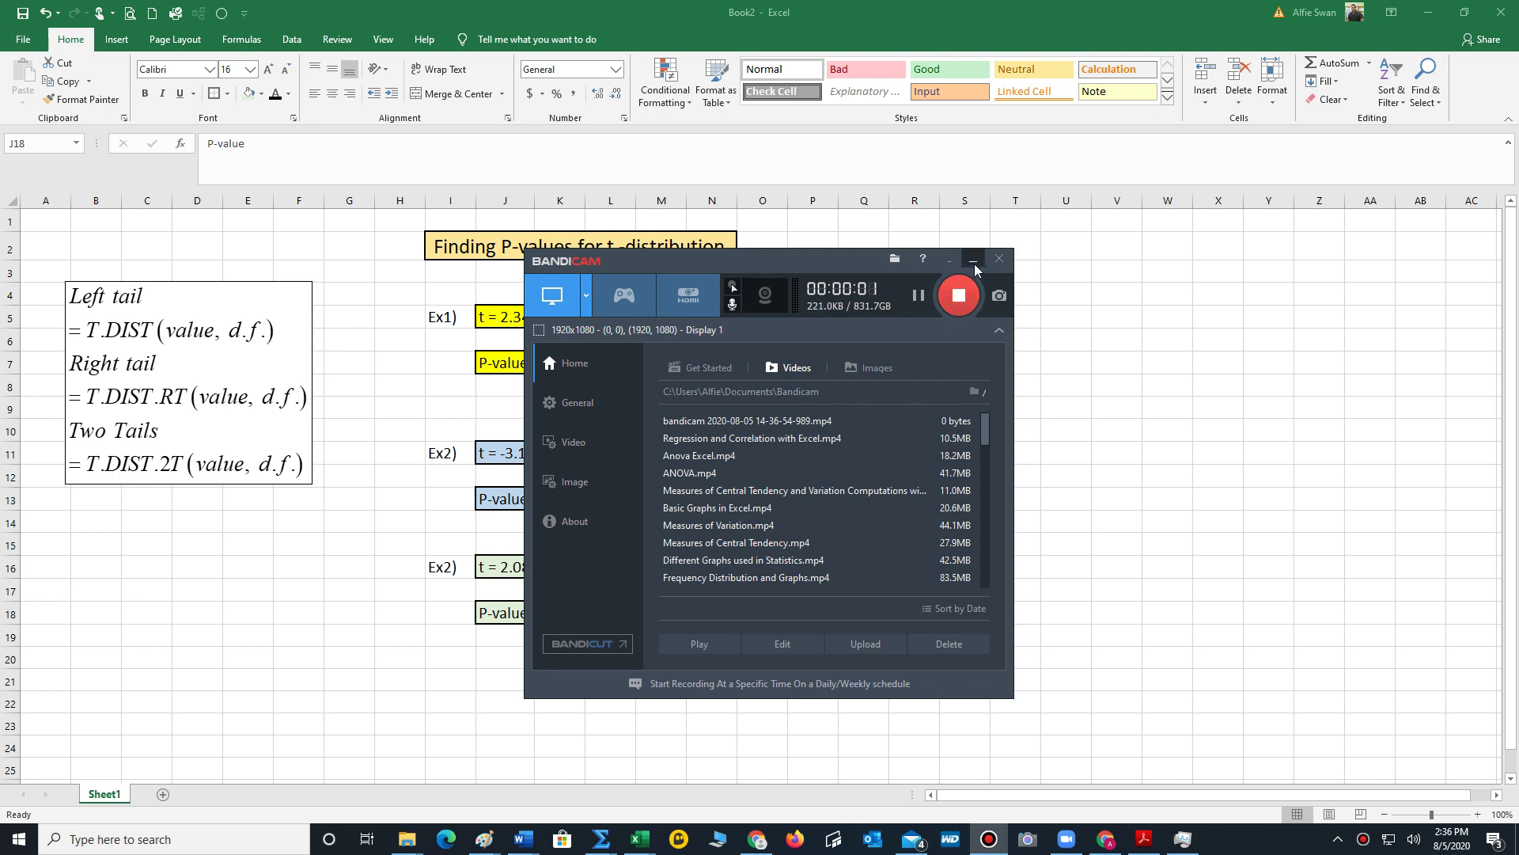
# Step: Minimize the Bandicam window to uncover the Finding P-values worksheet
pyautogui.click(973, 262)
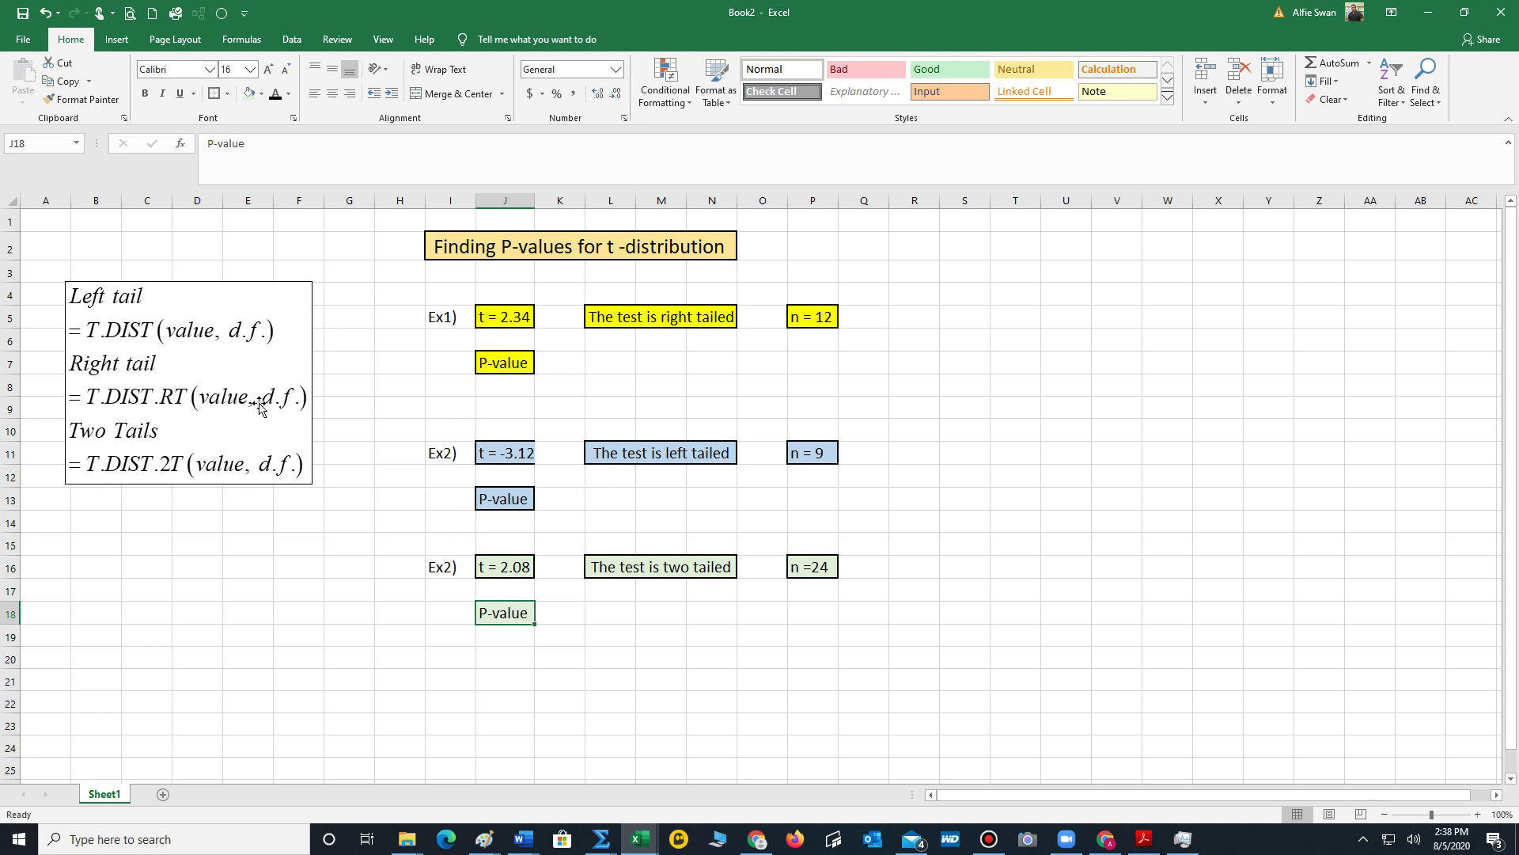
# Step: Enter 'd.f. =11' in P6 beneath Ex1's n = 12
pyautogui.click(803, 342)
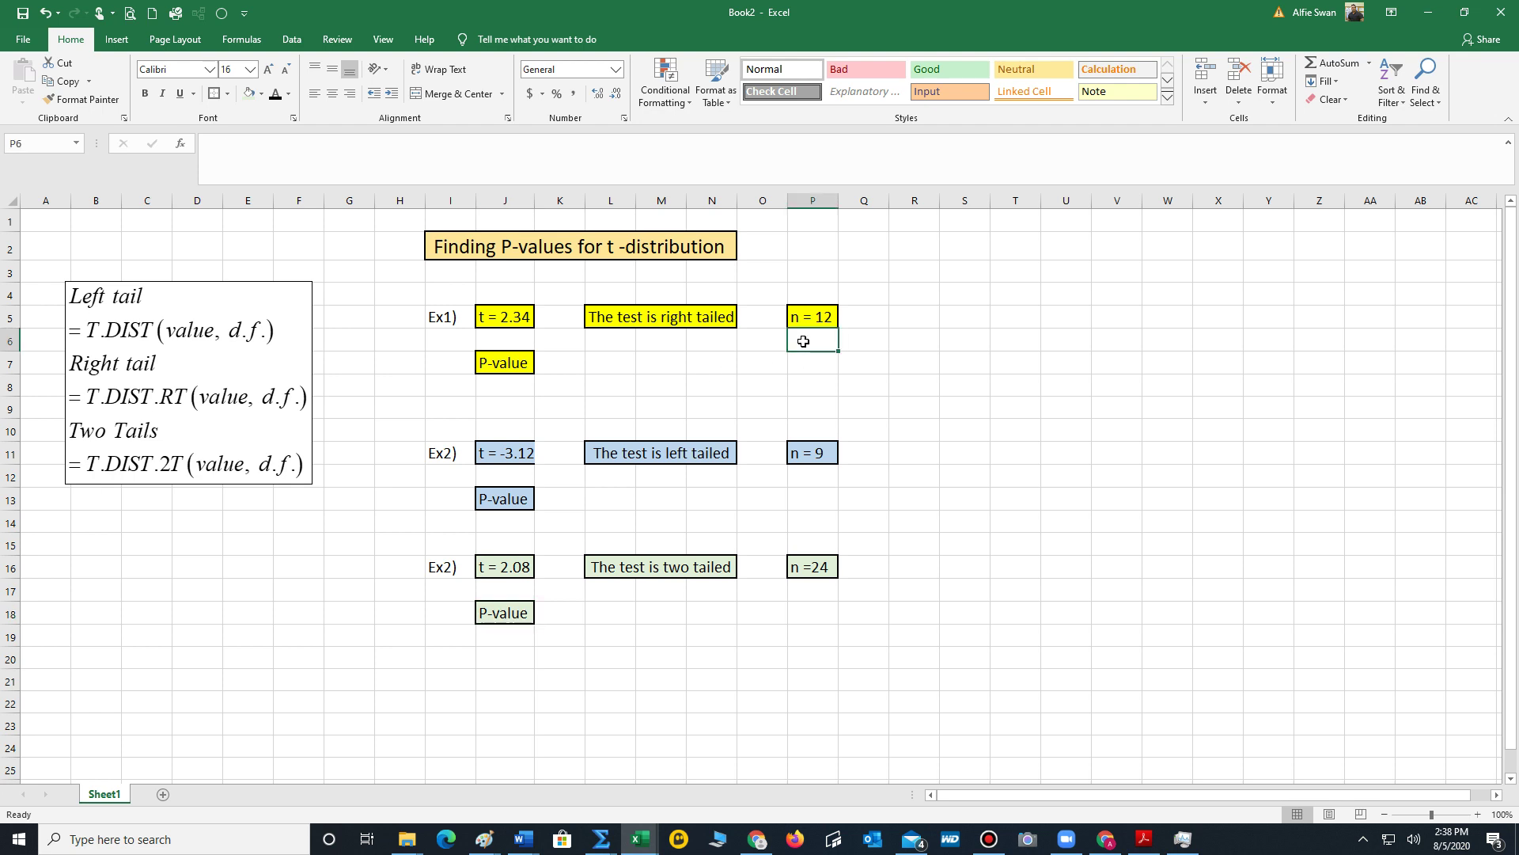
pyautogui.write('d.f')
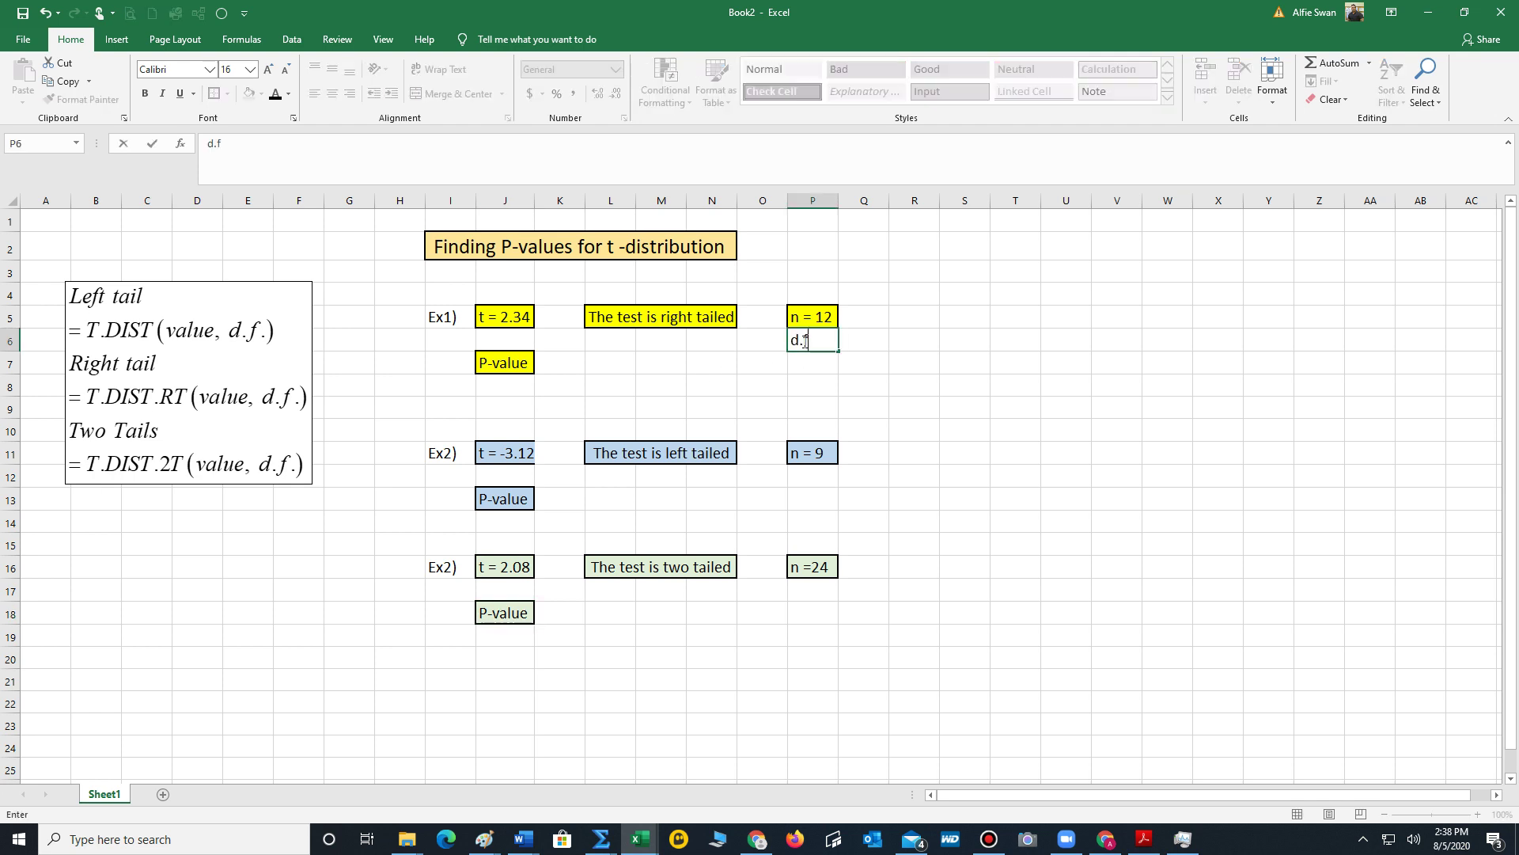
pyautogui.write('. =11')
pyautogui.click(1013, 387)
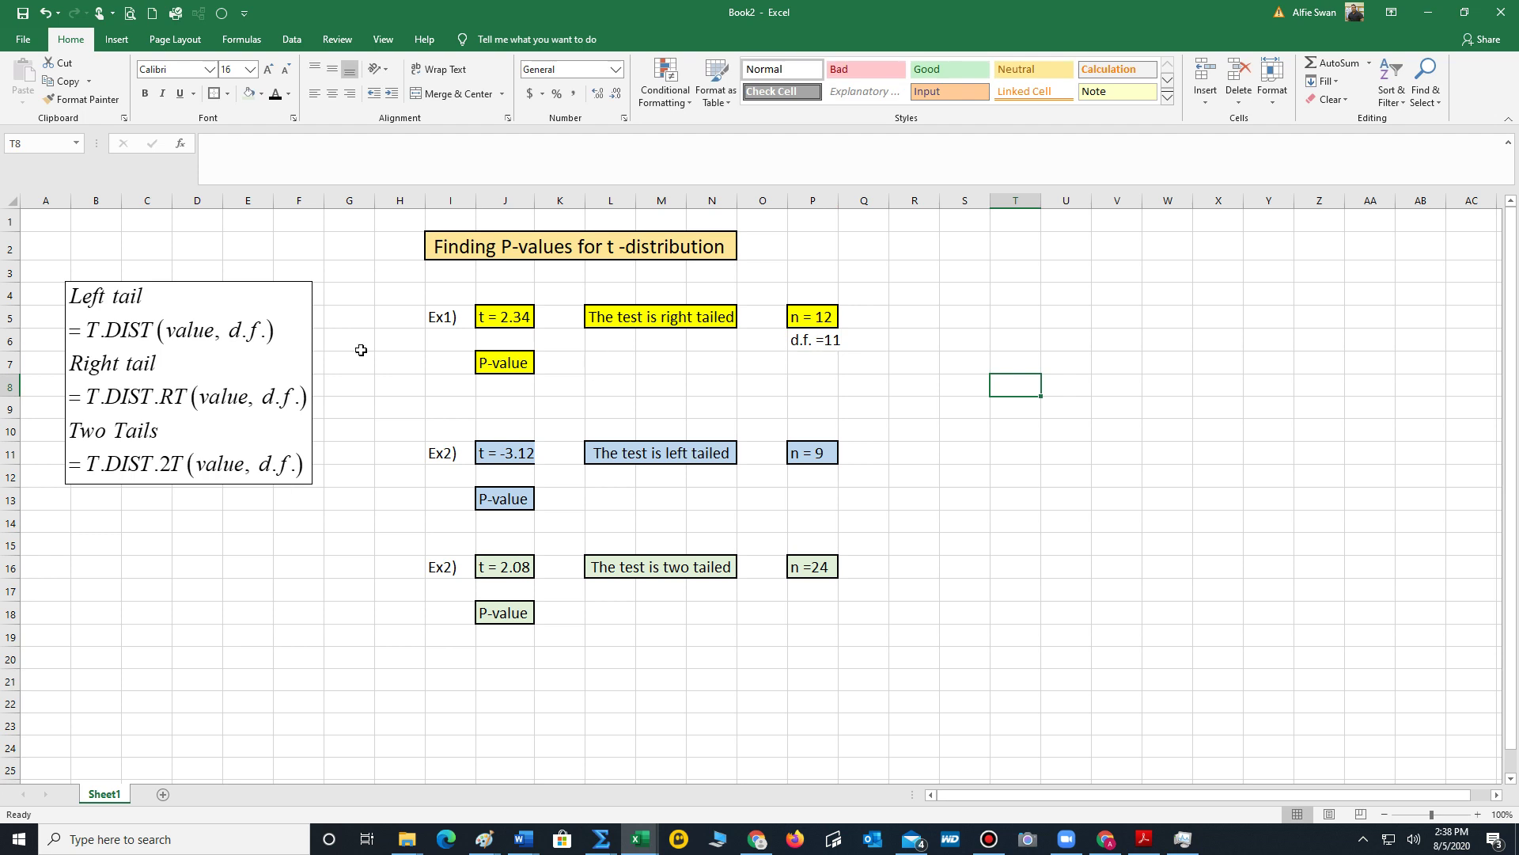
# Step: Compute Ex1's right-tailed P-value in K7 with =T.DIST.RT(2.34,11), giving 0.02
pyautogui.click(550, 363)
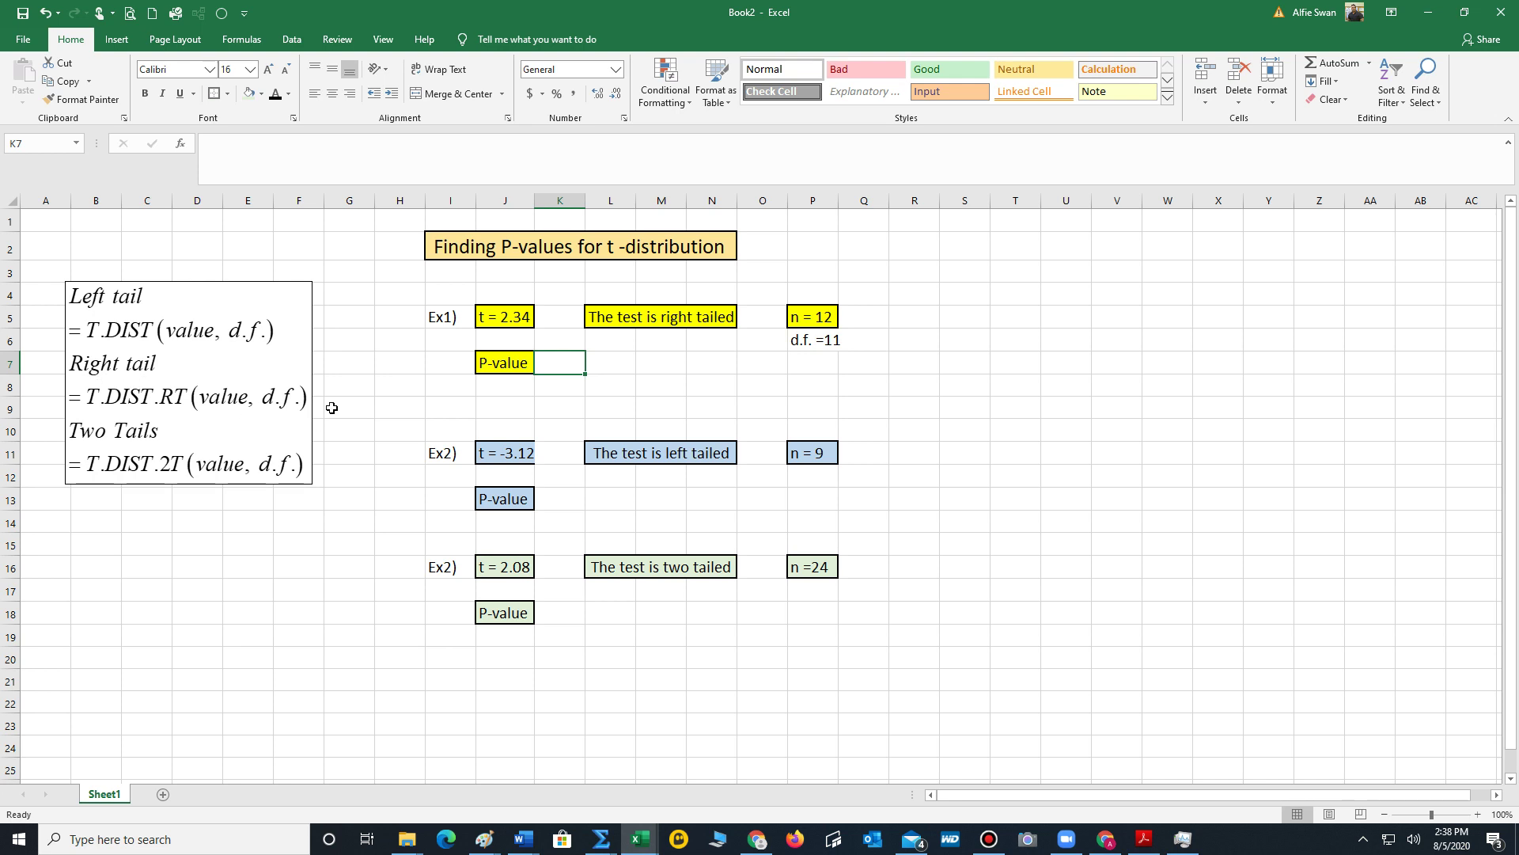
pyautogui.write('=')
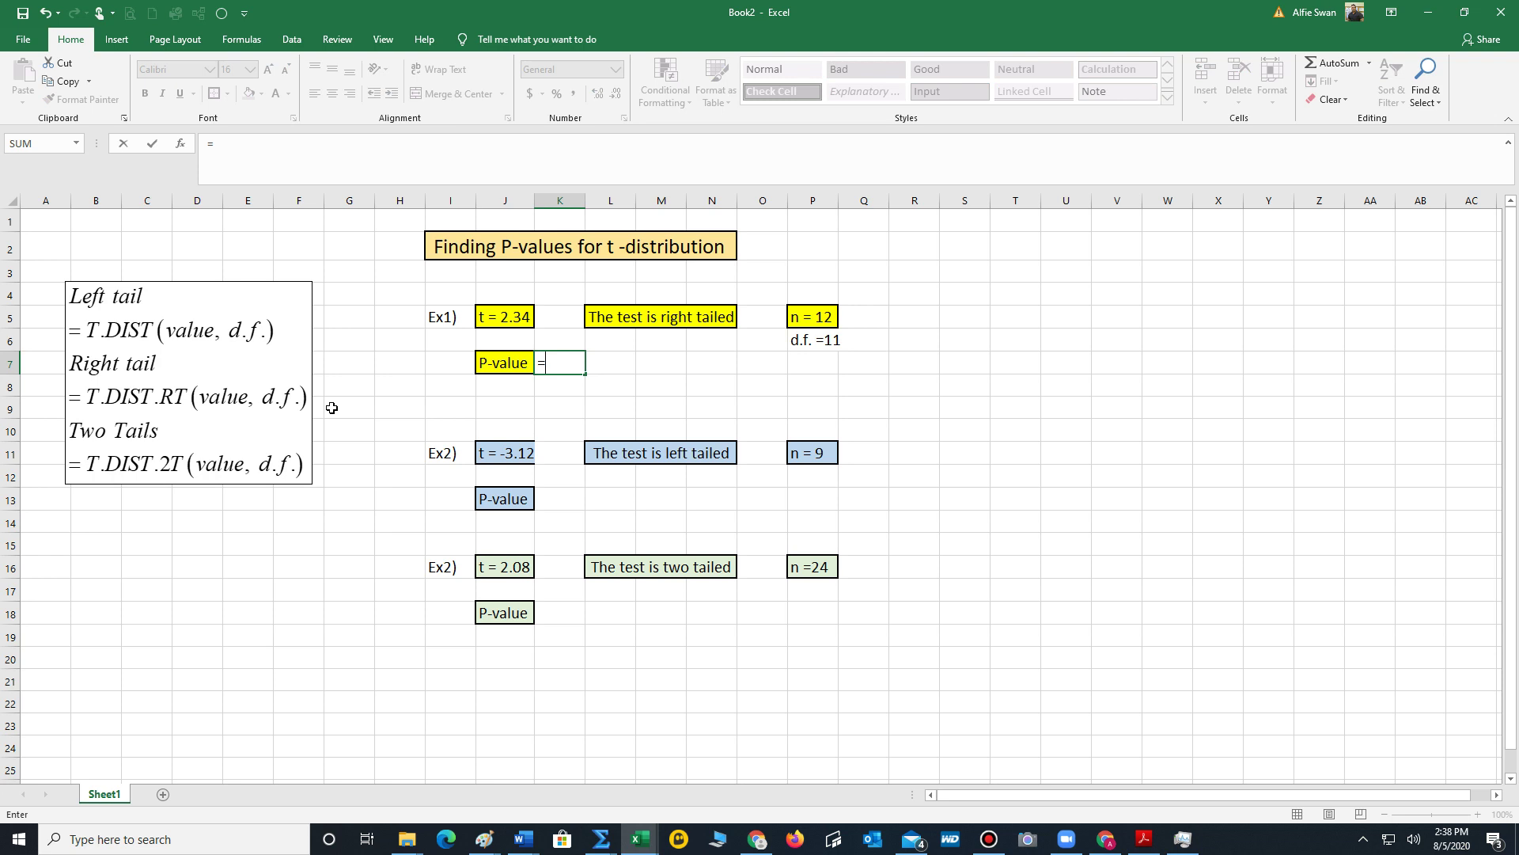
pyautogui.write('t.dis')
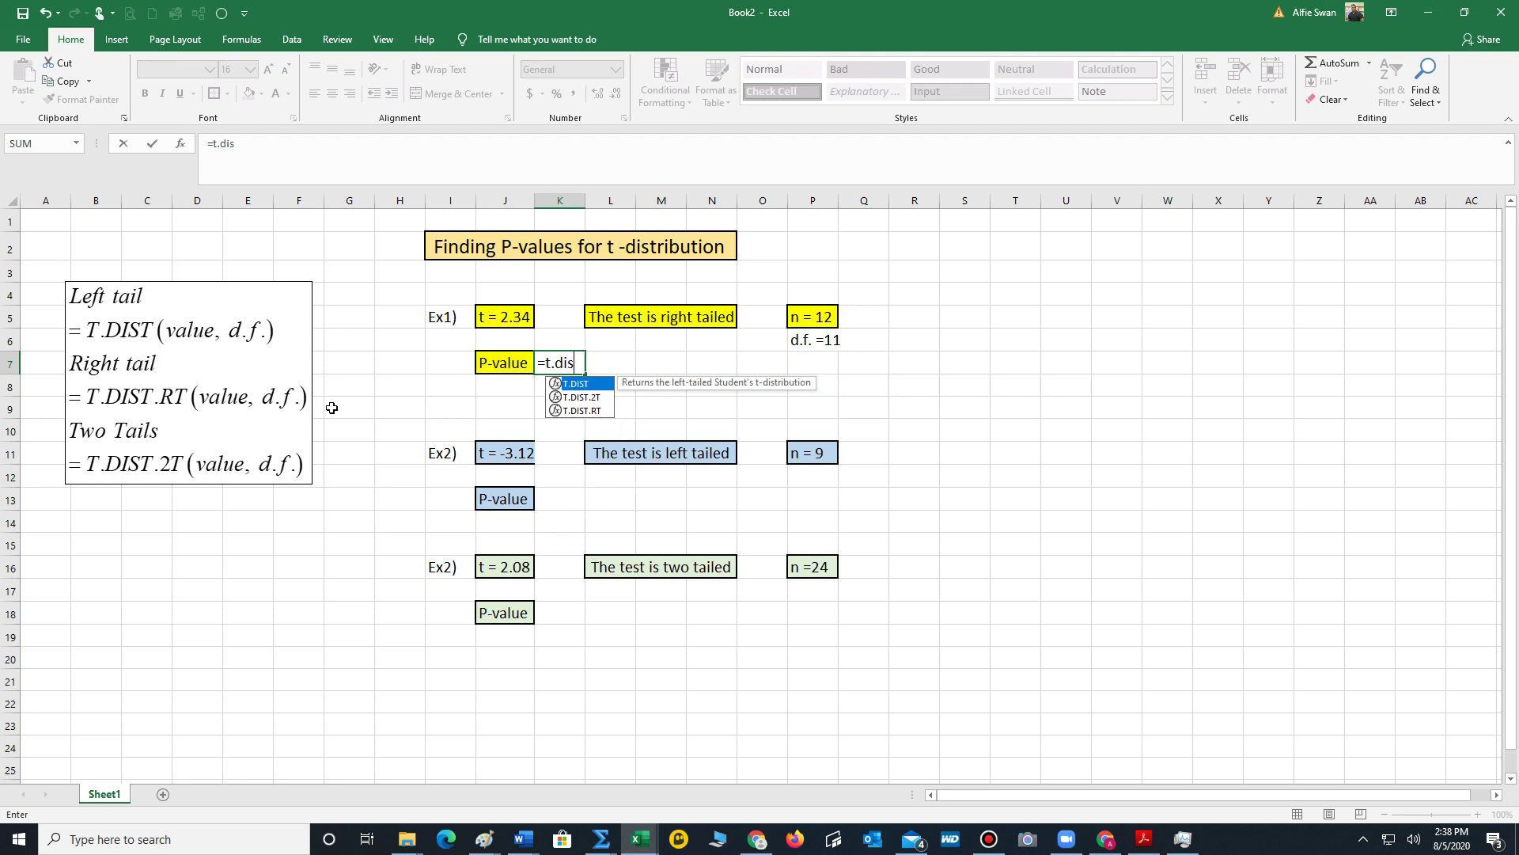
pyautogui.write('t.rt(')
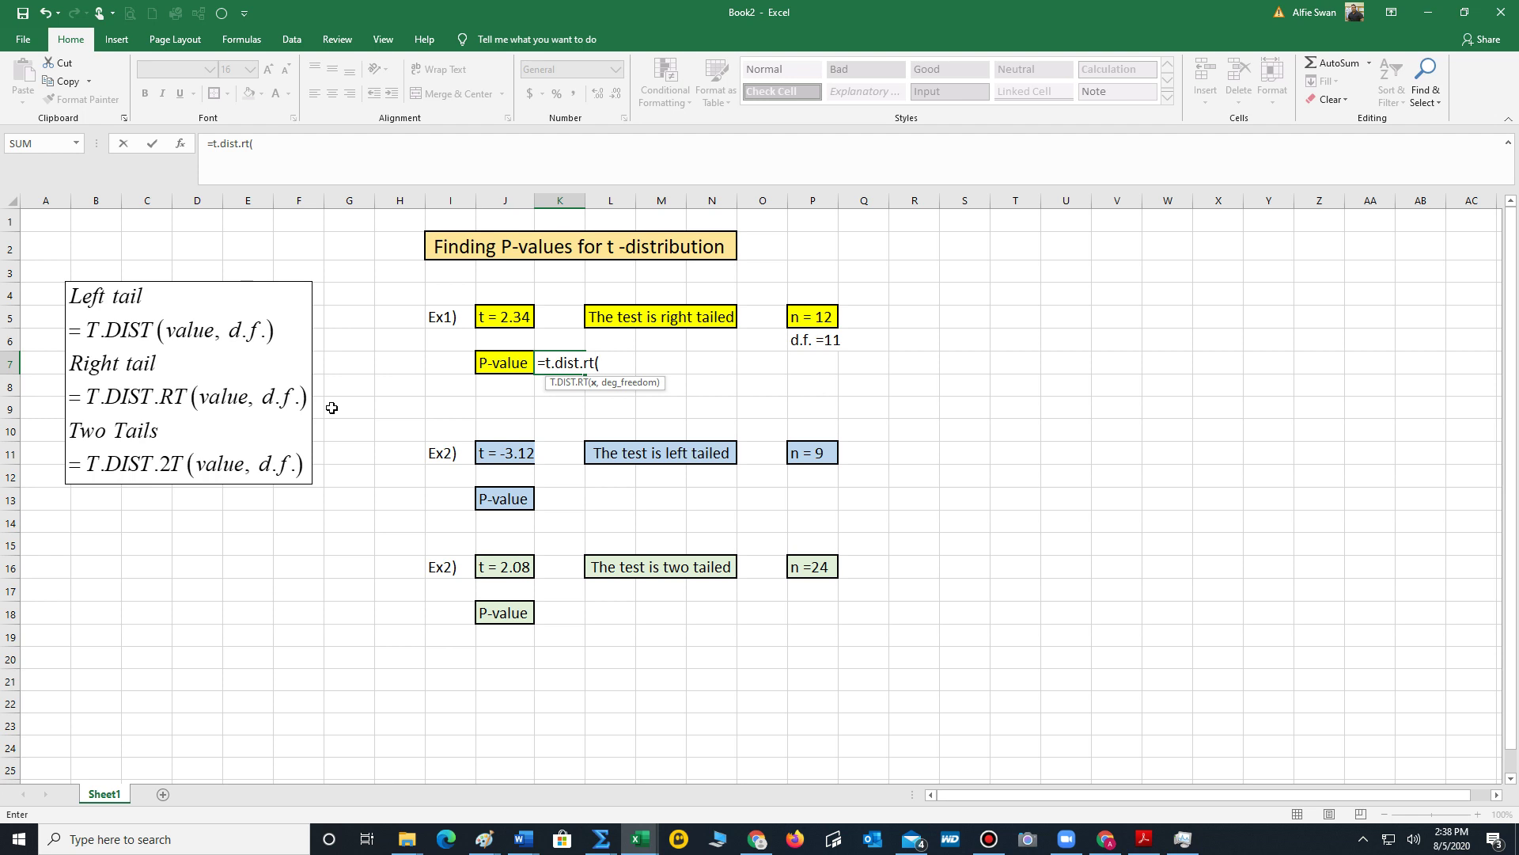
pyautogui.write('34,11)')
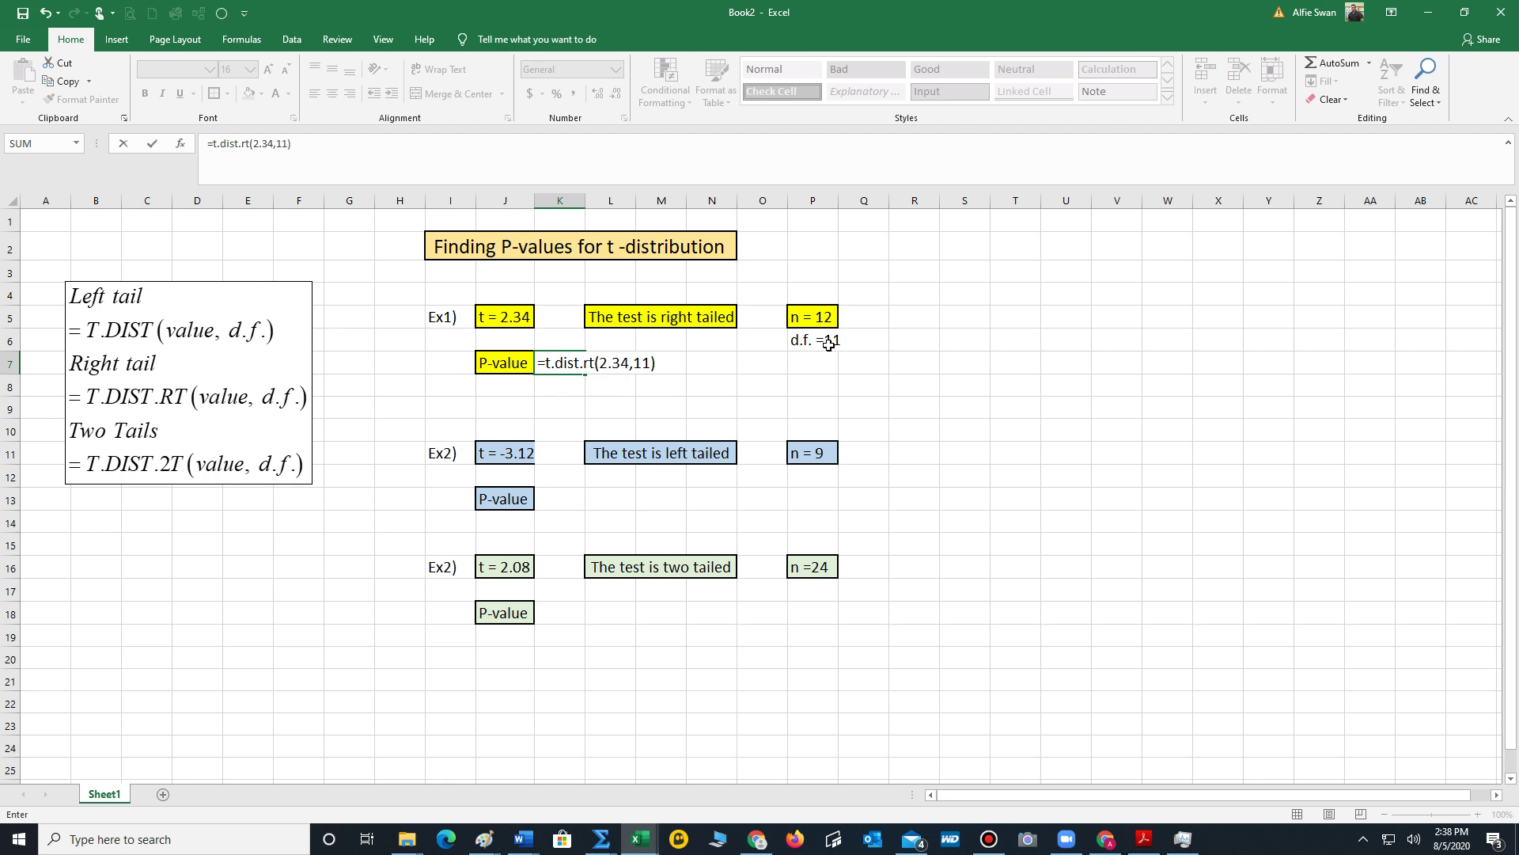
pyautogui.press('Return')
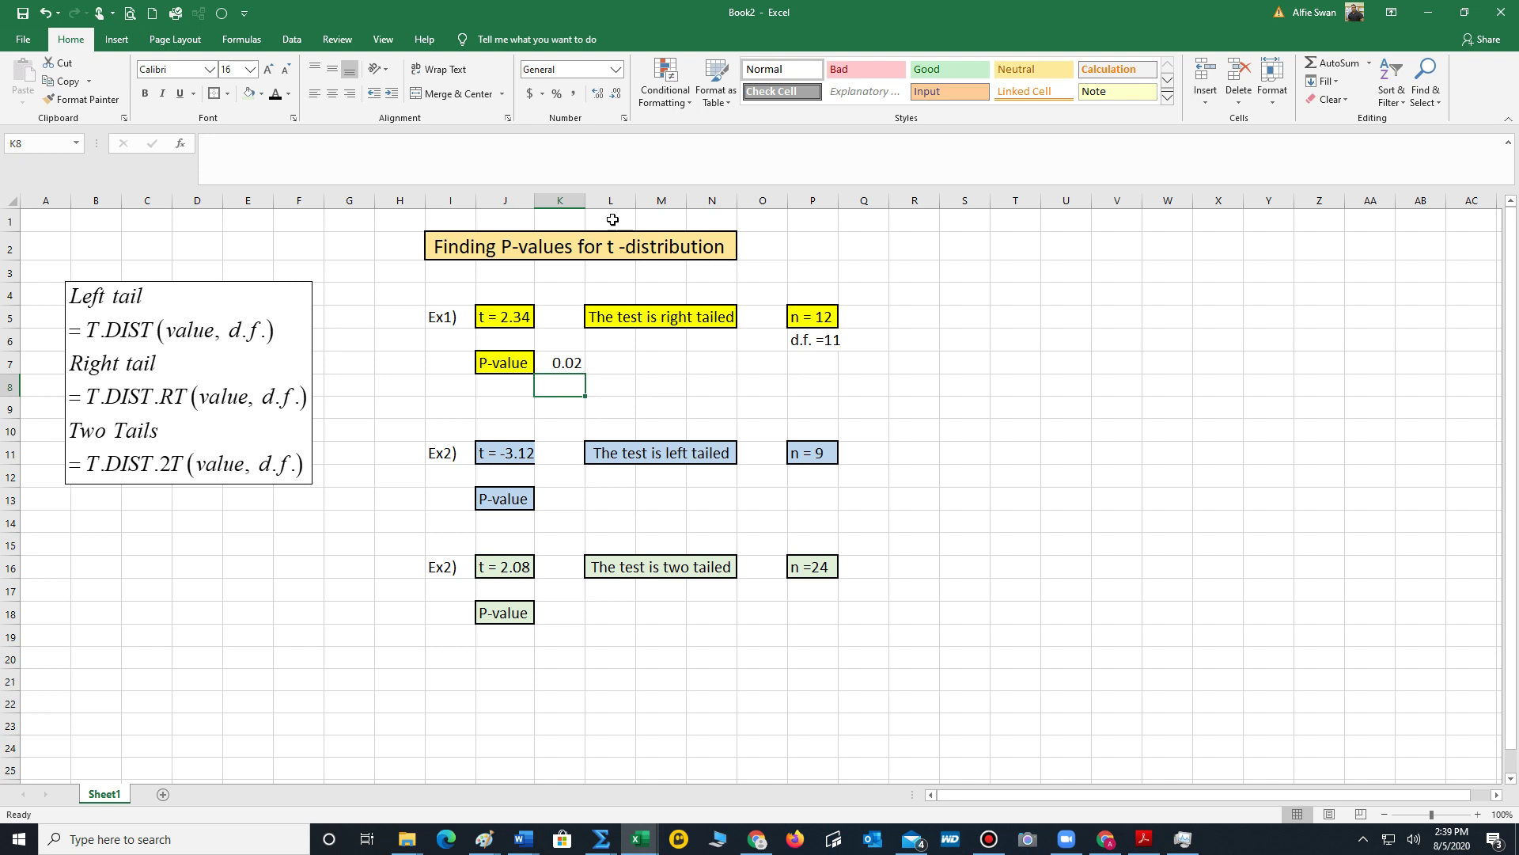
# Step: Widen column K so K7 shows 0.0196, and give K7 a light grey fill and border
pyautogui.moveTo(585, 199); pyautogui.dragTo(596, 200)
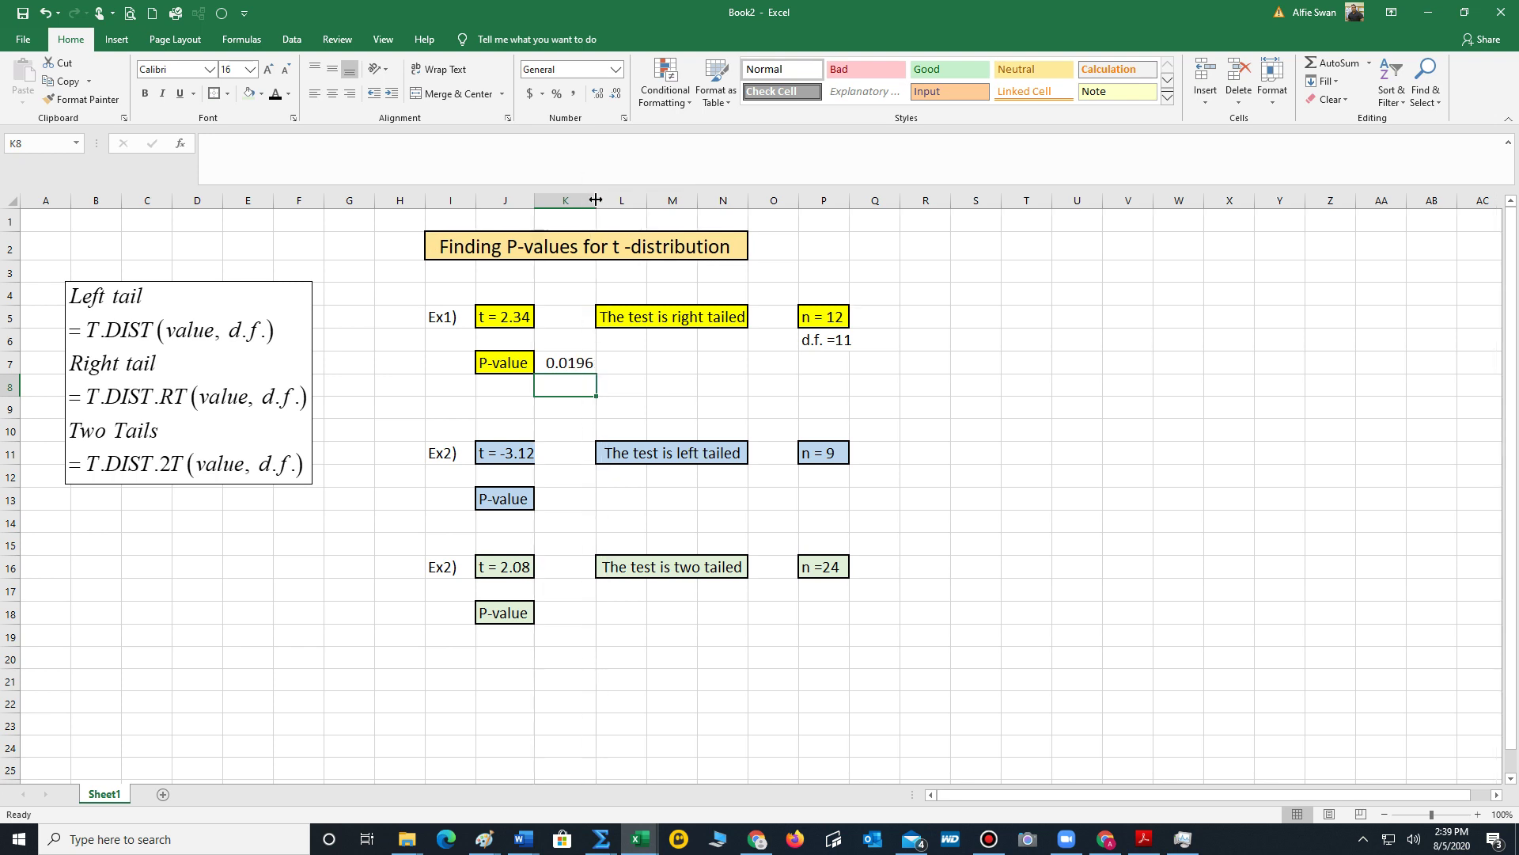
pyautogui.click(572, 357)
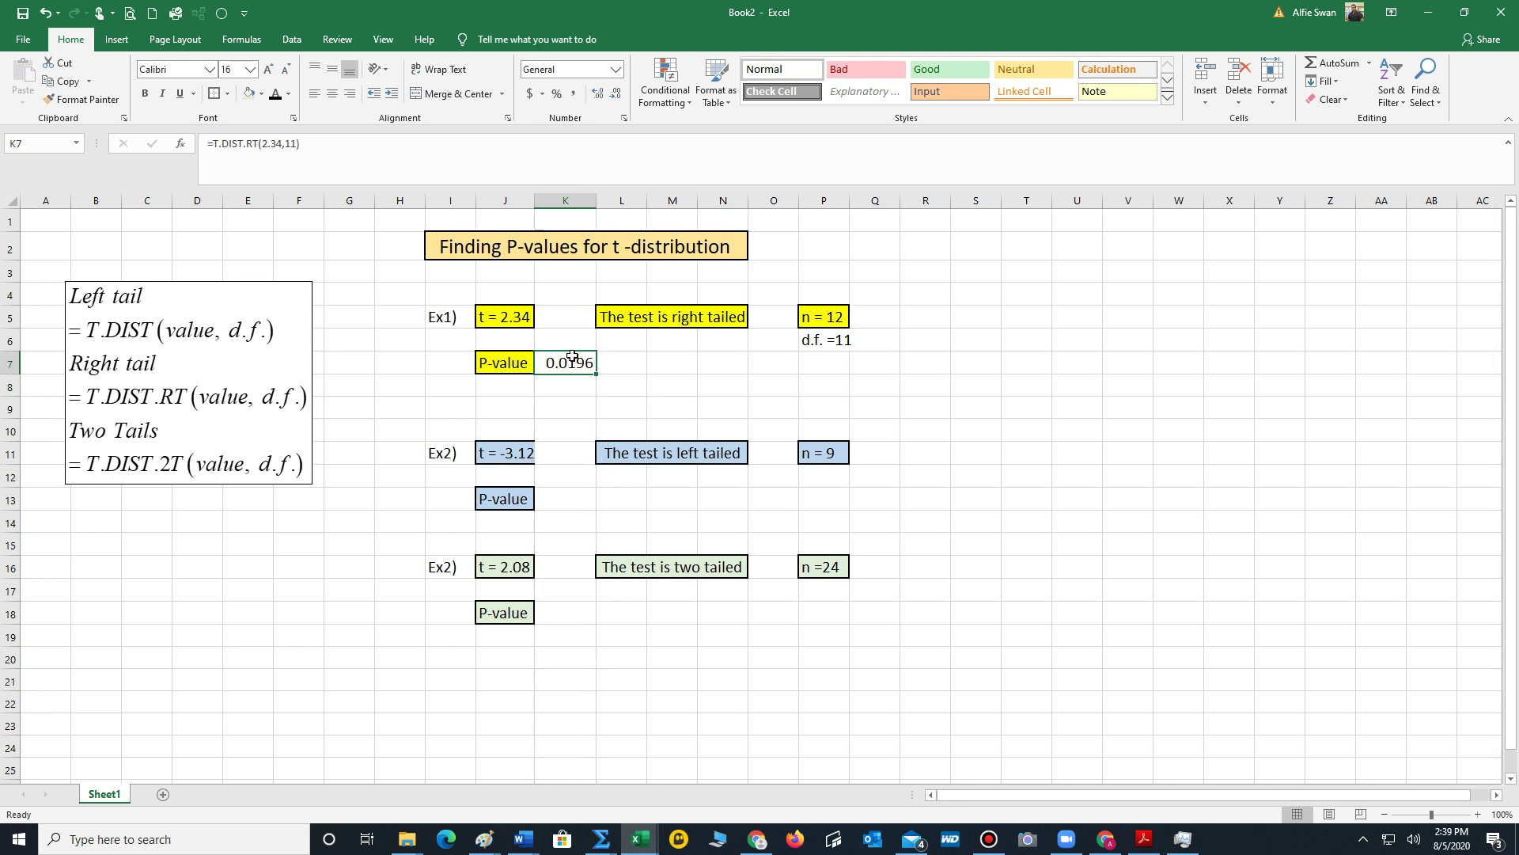
pyautogui.click(263, 93)
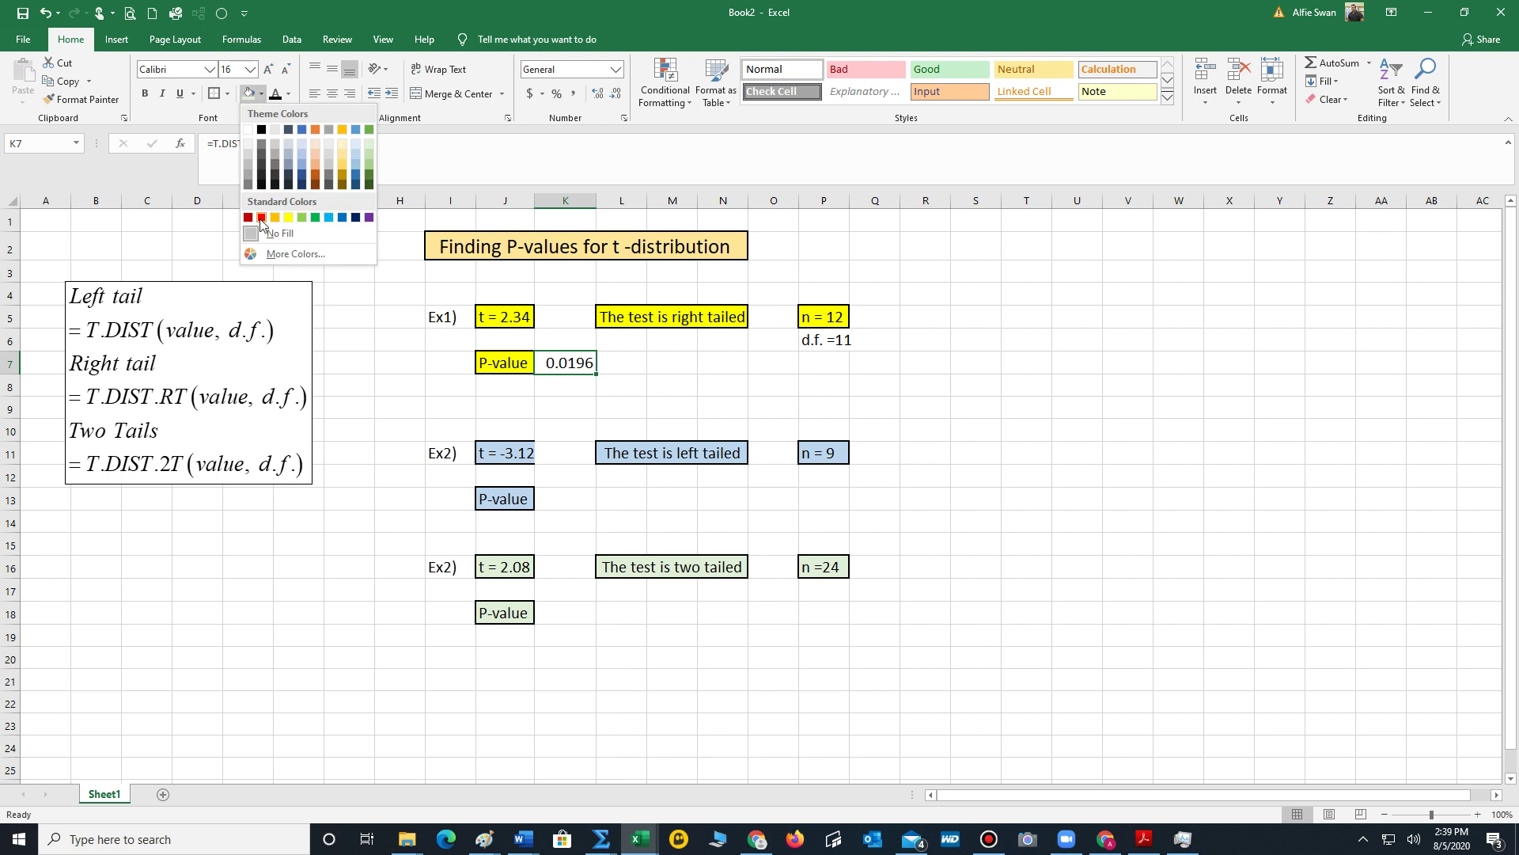
pyautogui.click(279, 141)
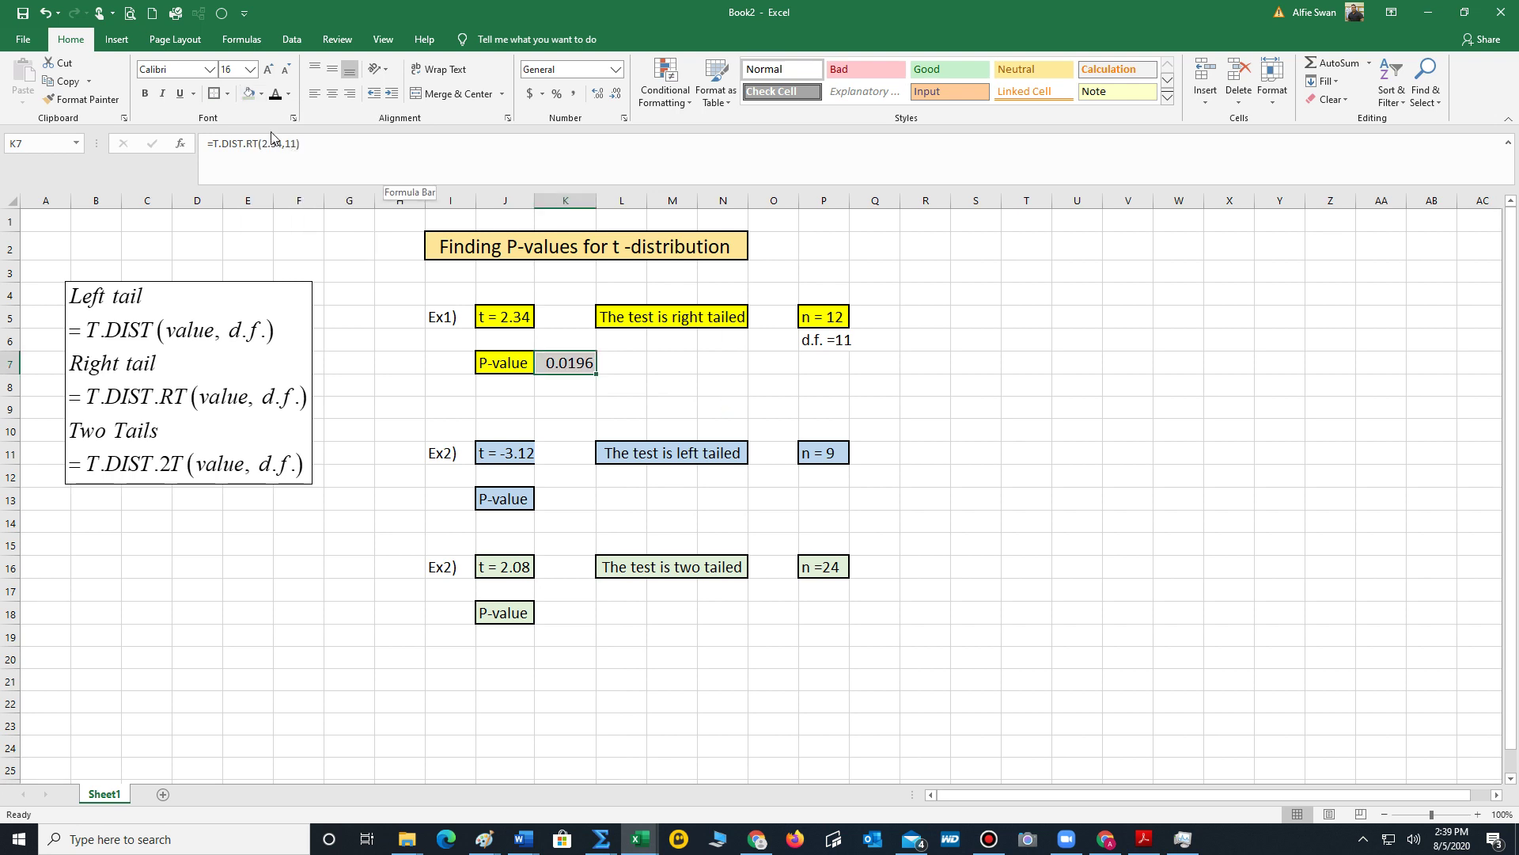
pyautogui.click(261, 93)
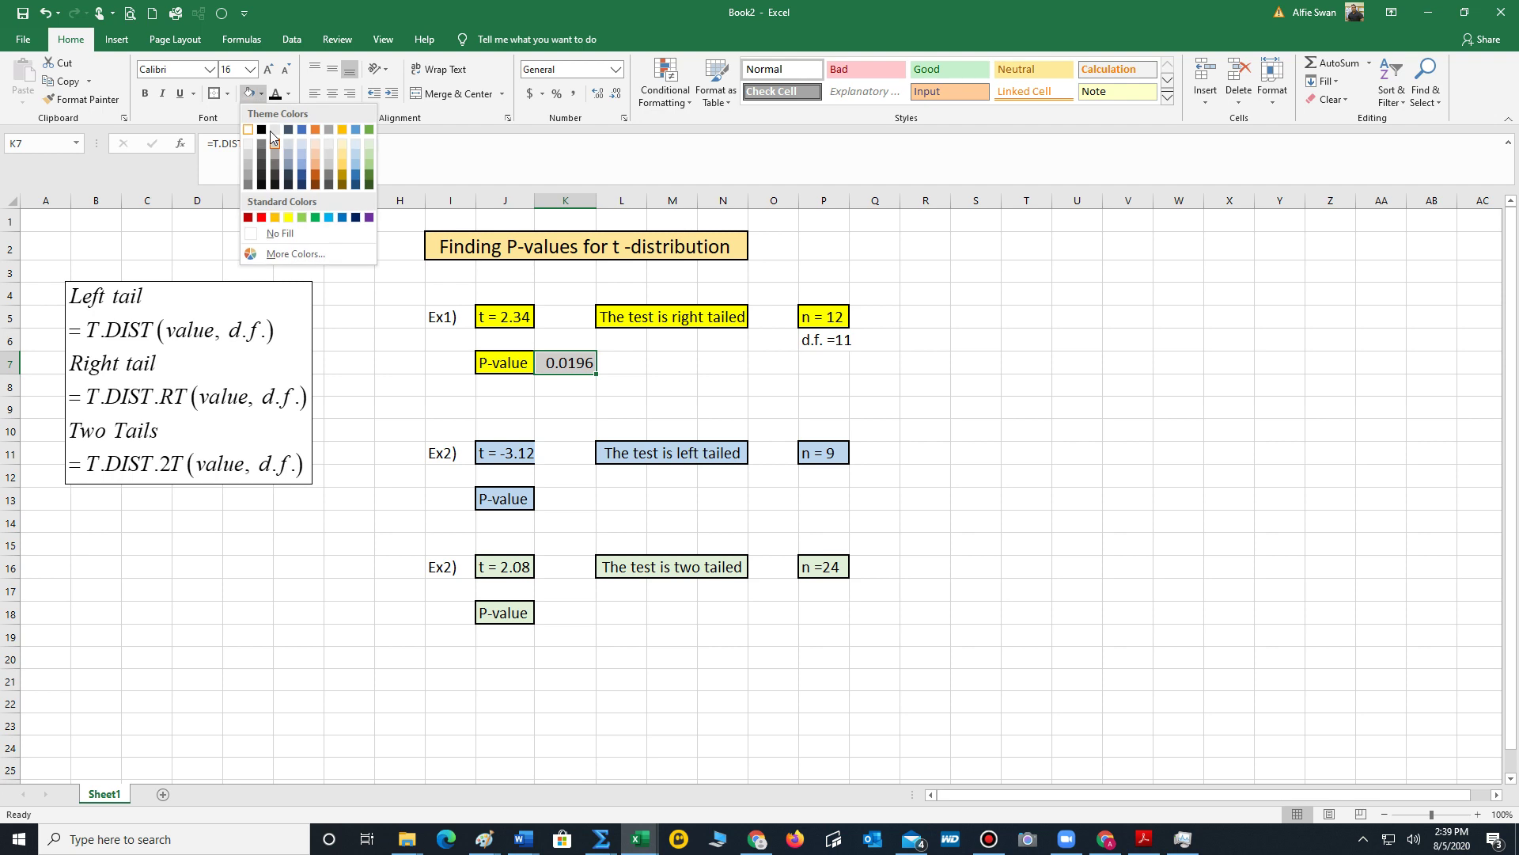
pyautogui.click(275, 143)
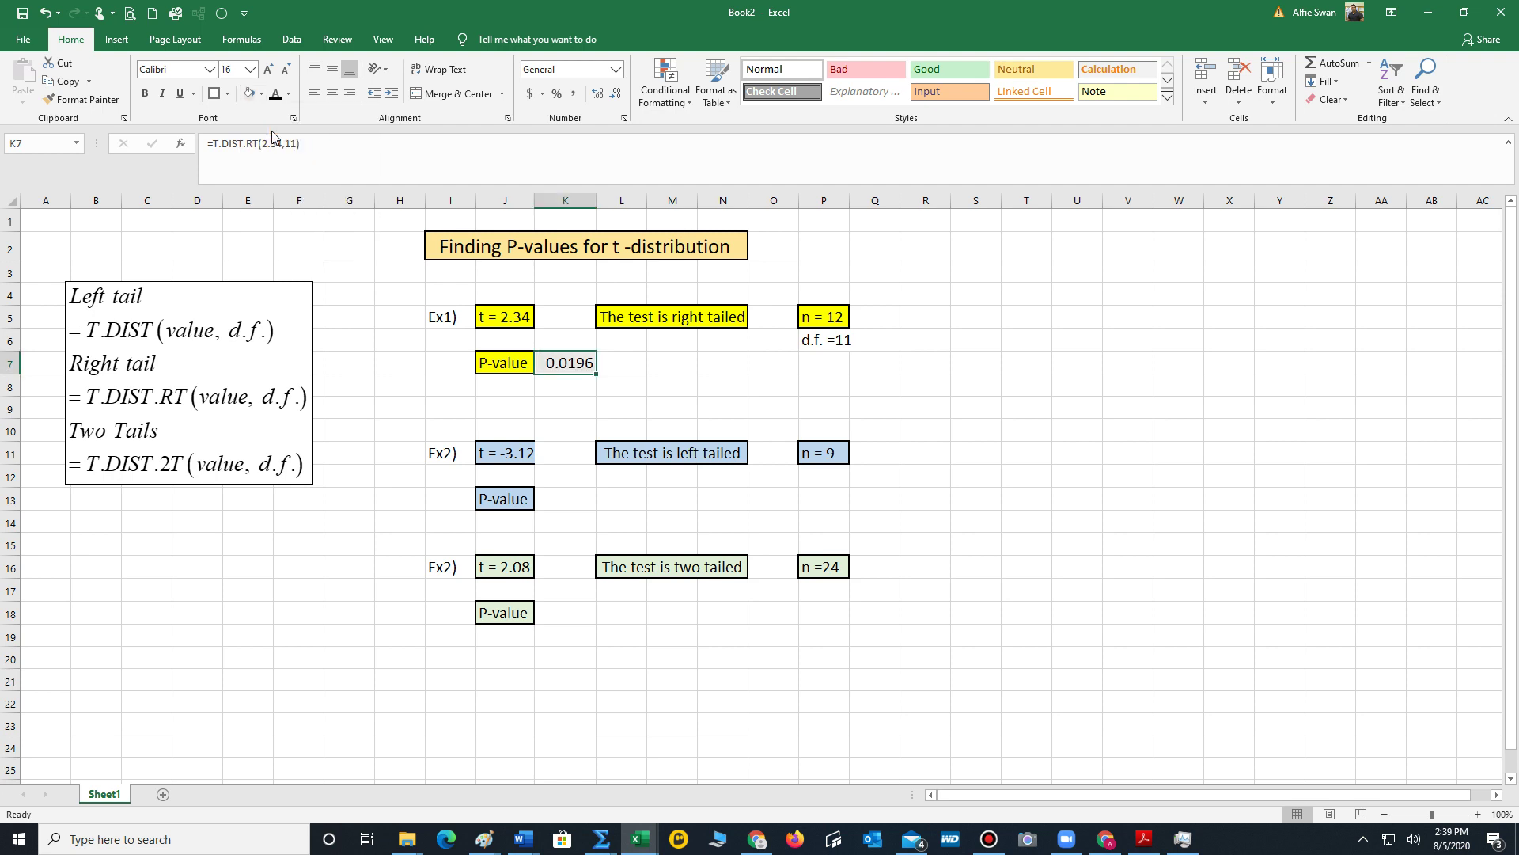
pyautogui.click(717, 402)
pyautogui.click(566, 358)
# Step: Widen column J slightly
pyautogui.click(512, 444)
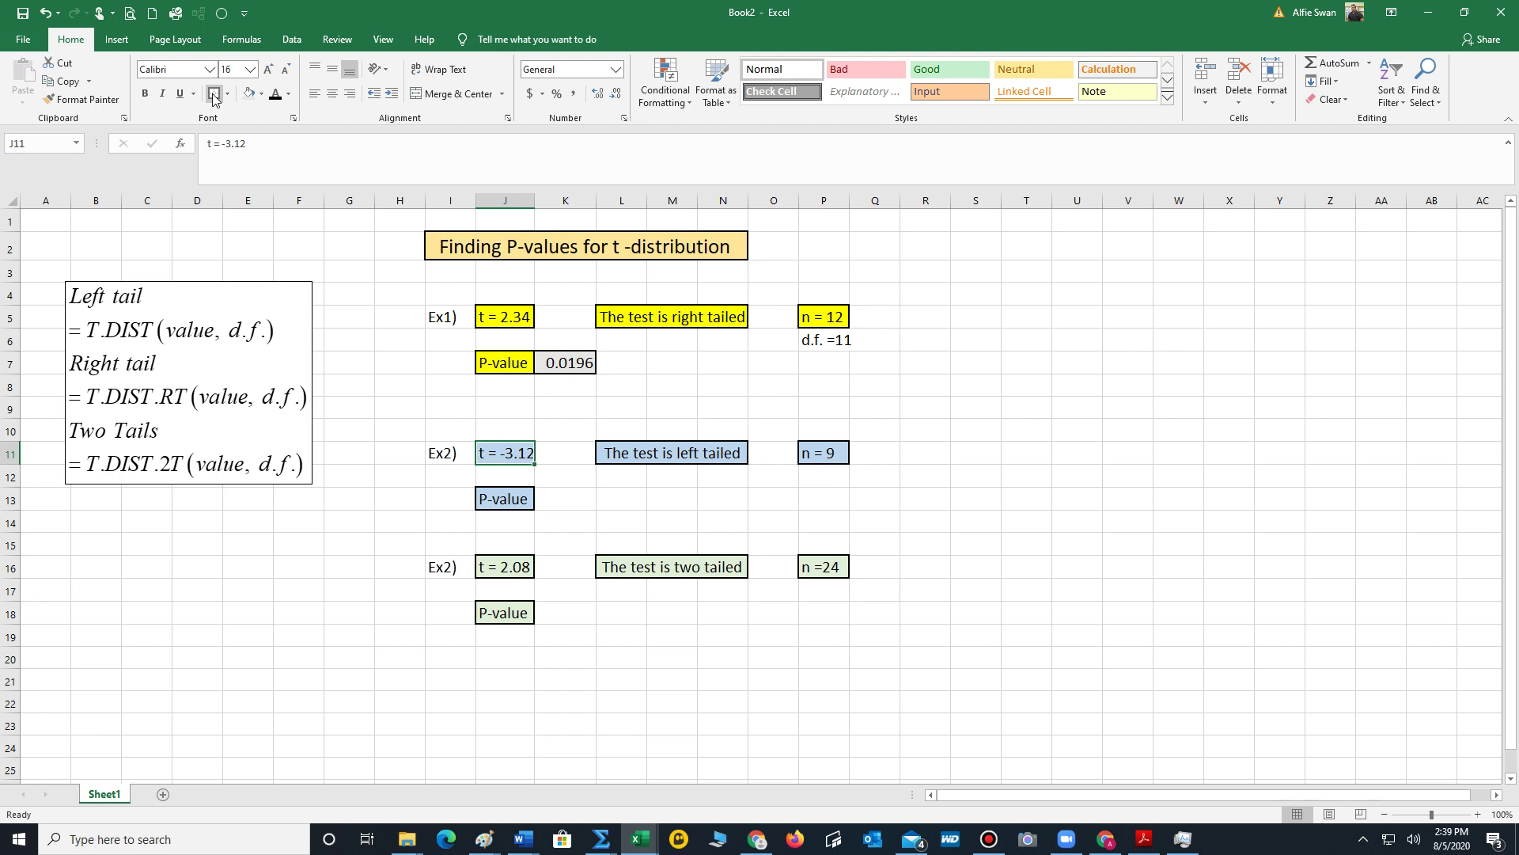
pyautogui.click(537, 405)
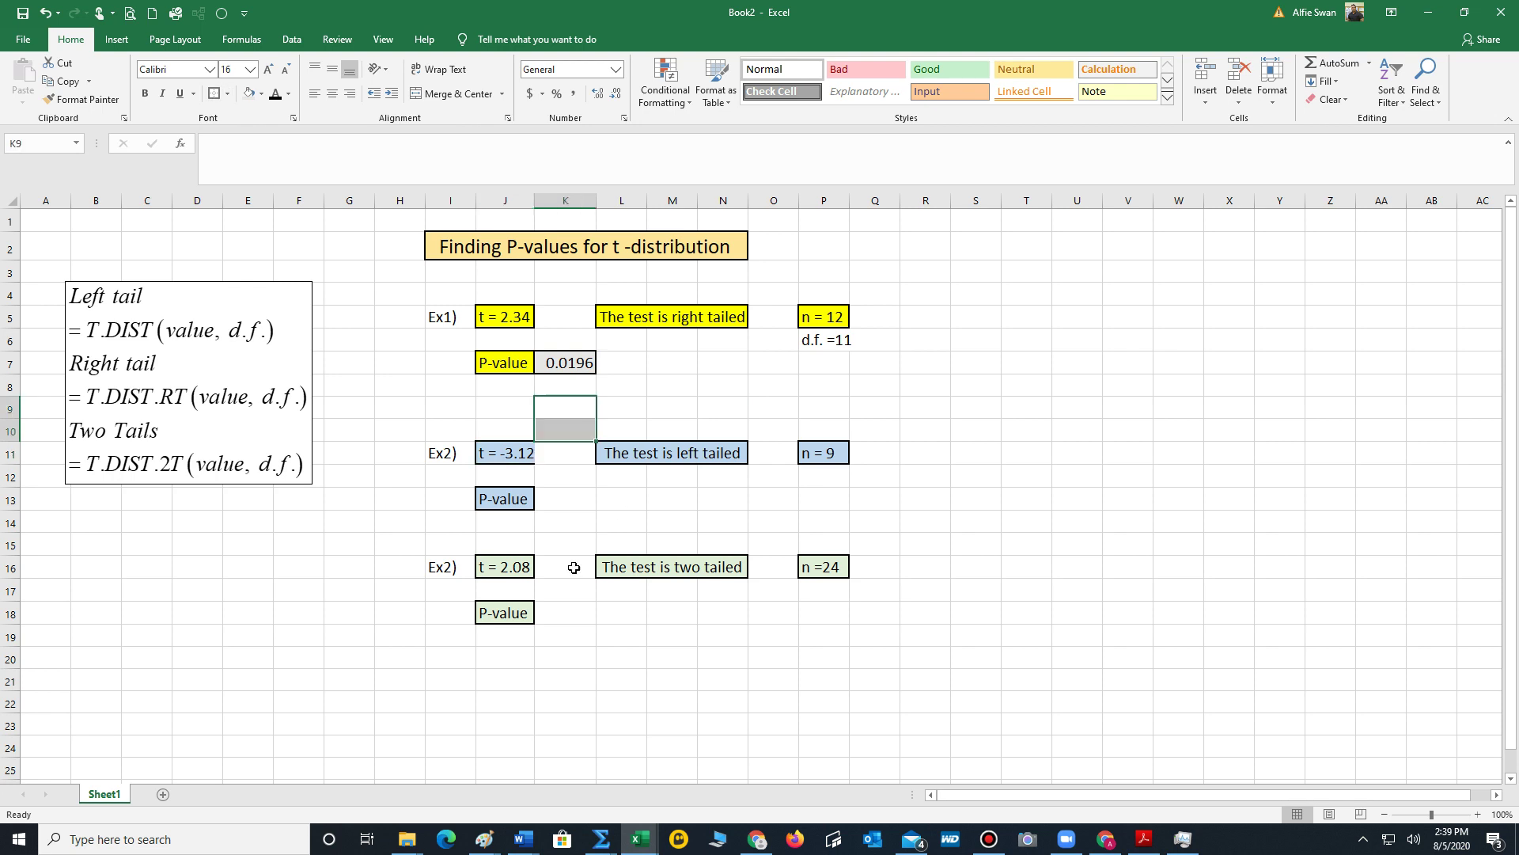
pyautogui.click(616, 507)
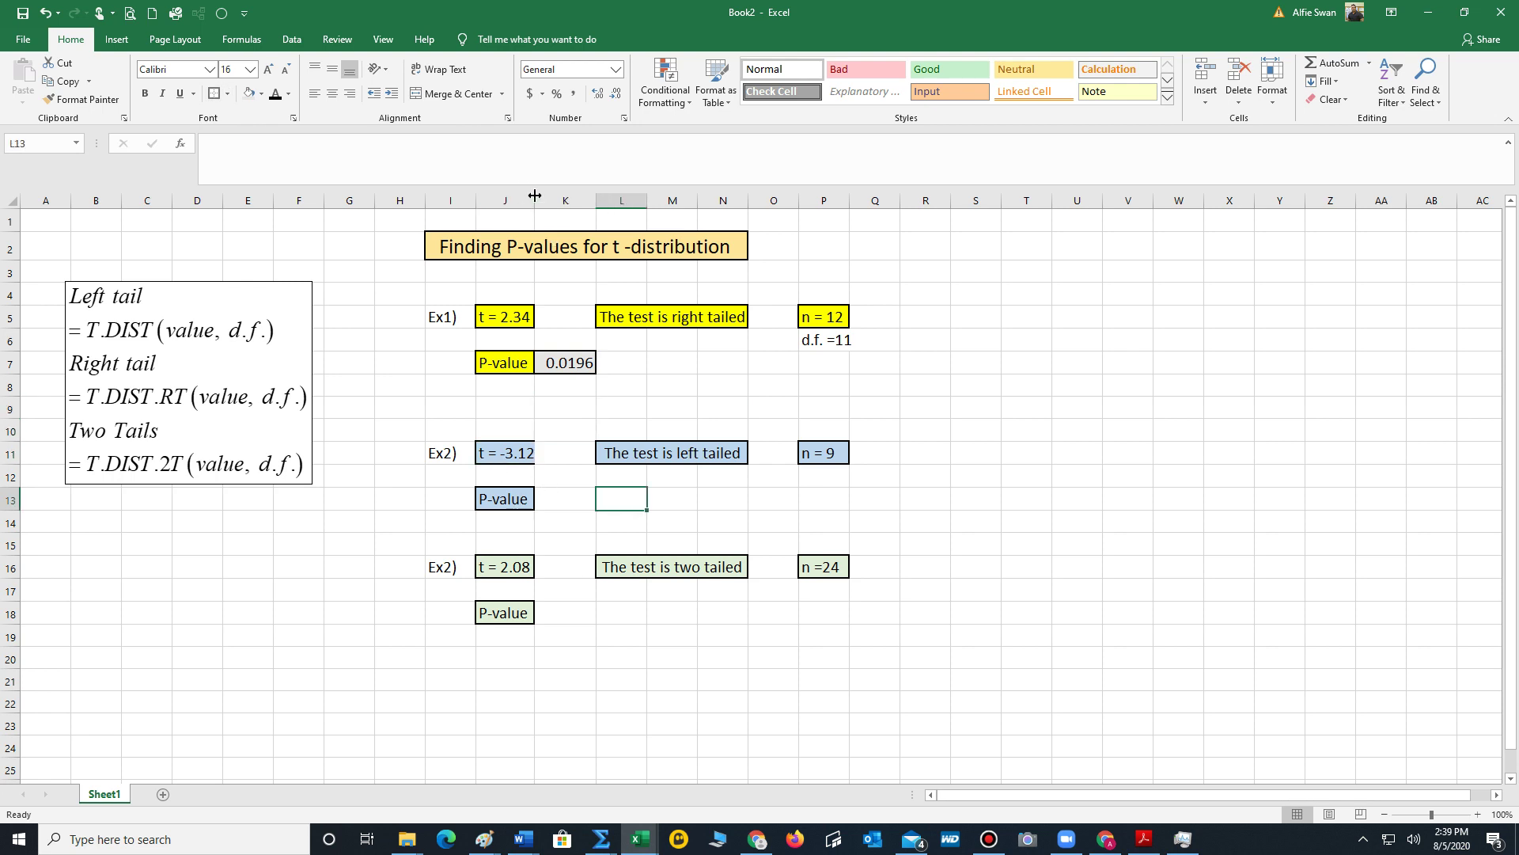
pyautogui.moveTo(534, 194); pyautogui.dragTo(542, 194)
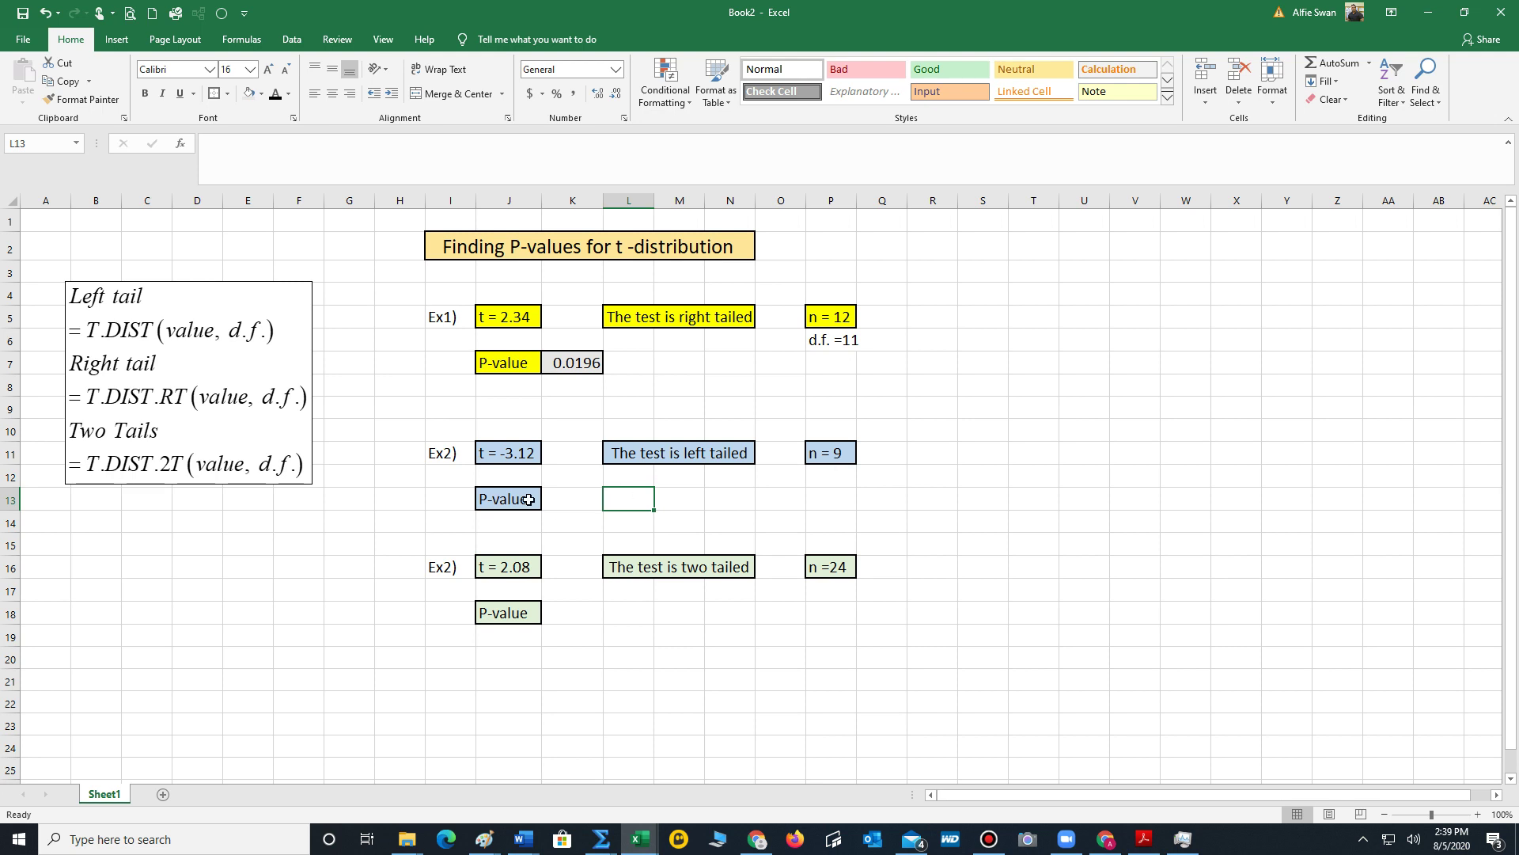
# Step: Enter 'd.f. =8' in P12 beneath Ex2's n = 9
pyautogui.click(825, 473)
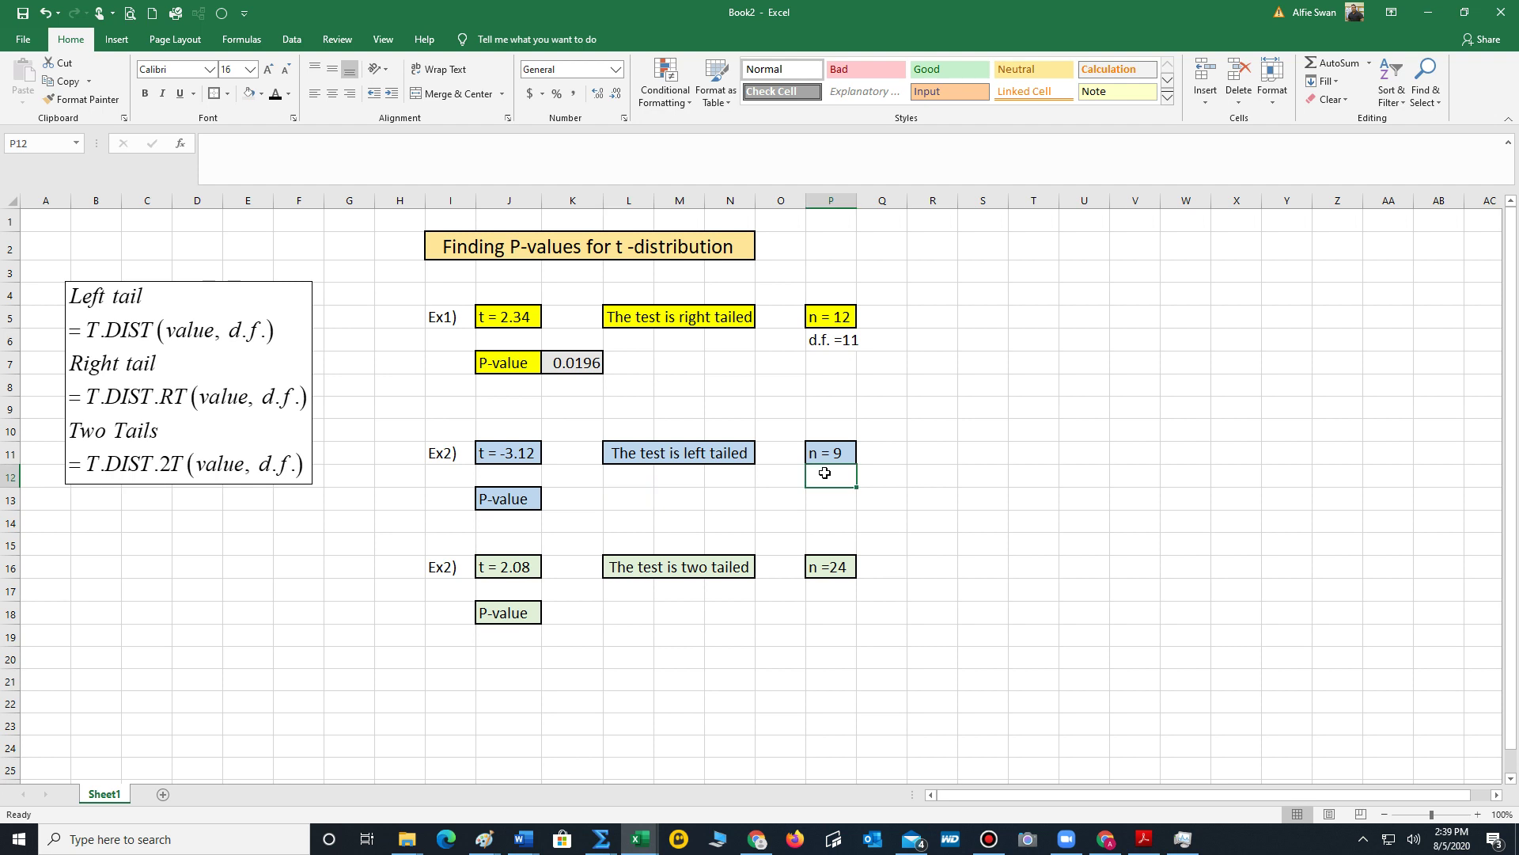
pyautogui.write('d.f. =')
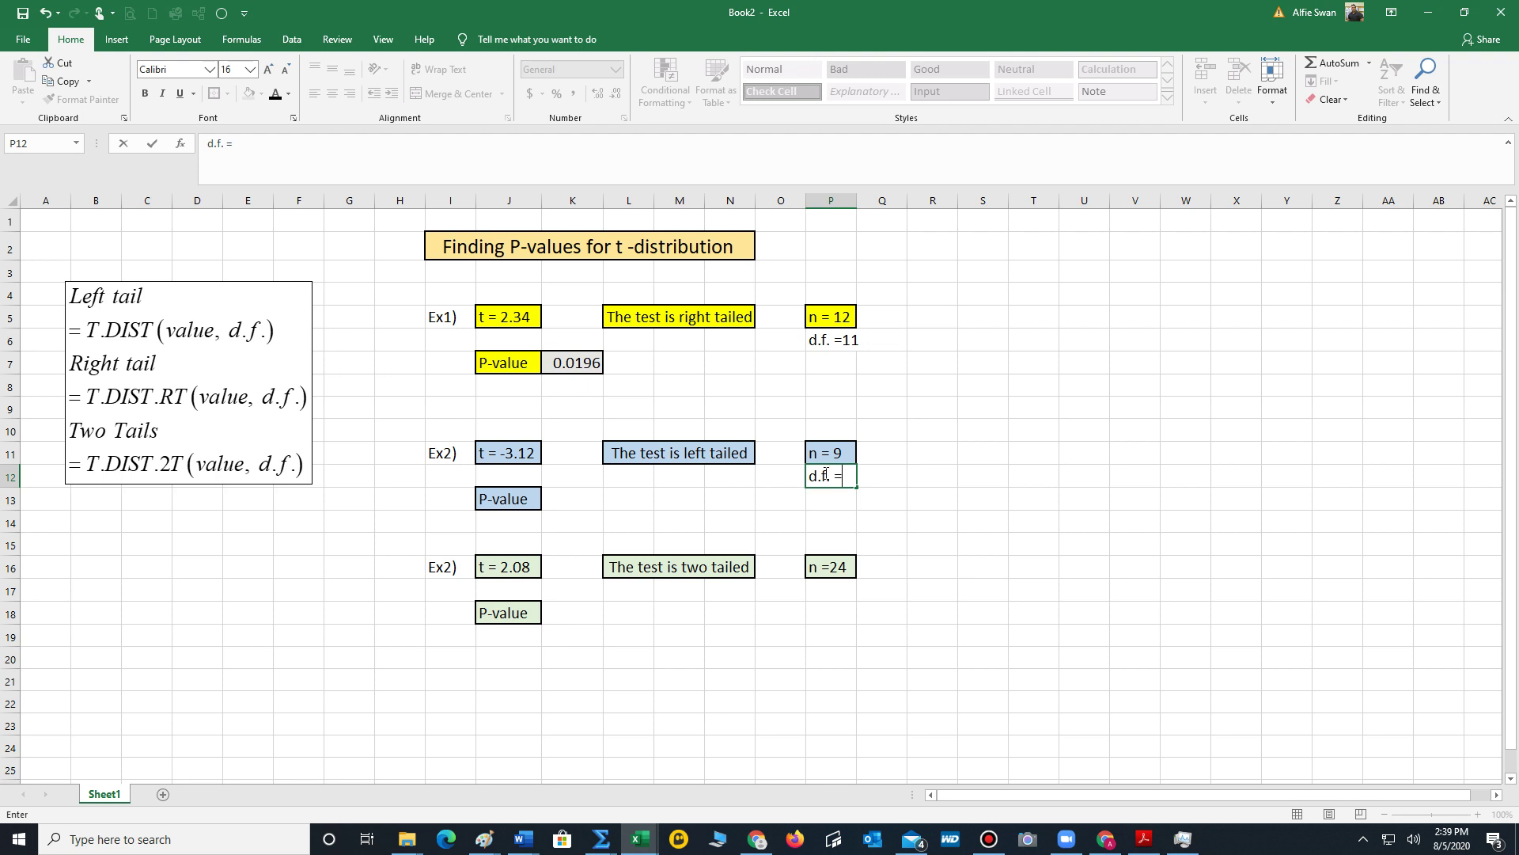
pyautogui.write('8')
pyautogui.click(610, 482)
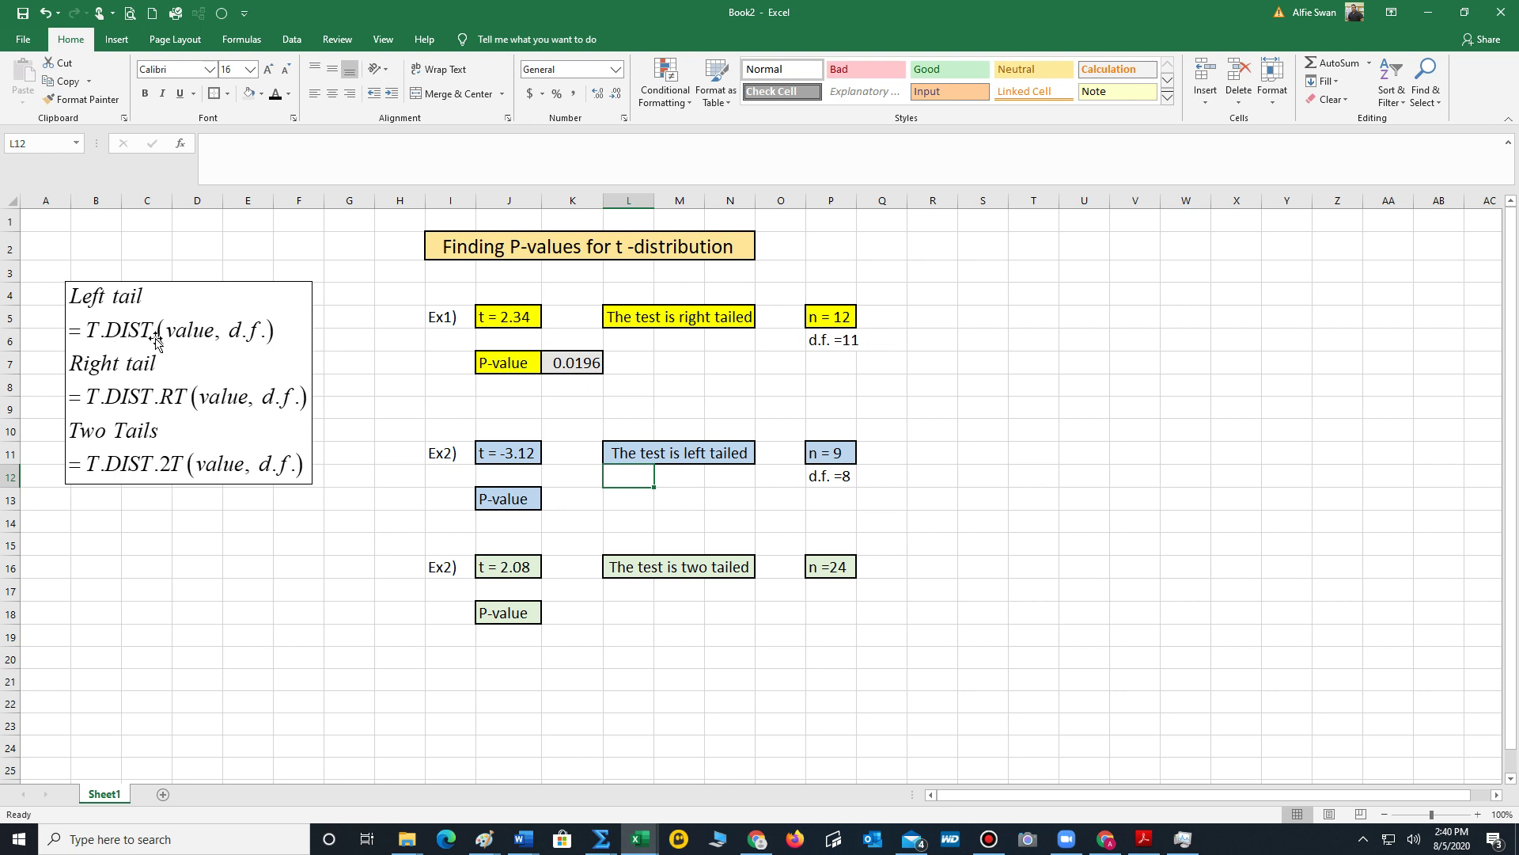
pyautogui.click(567, 503)
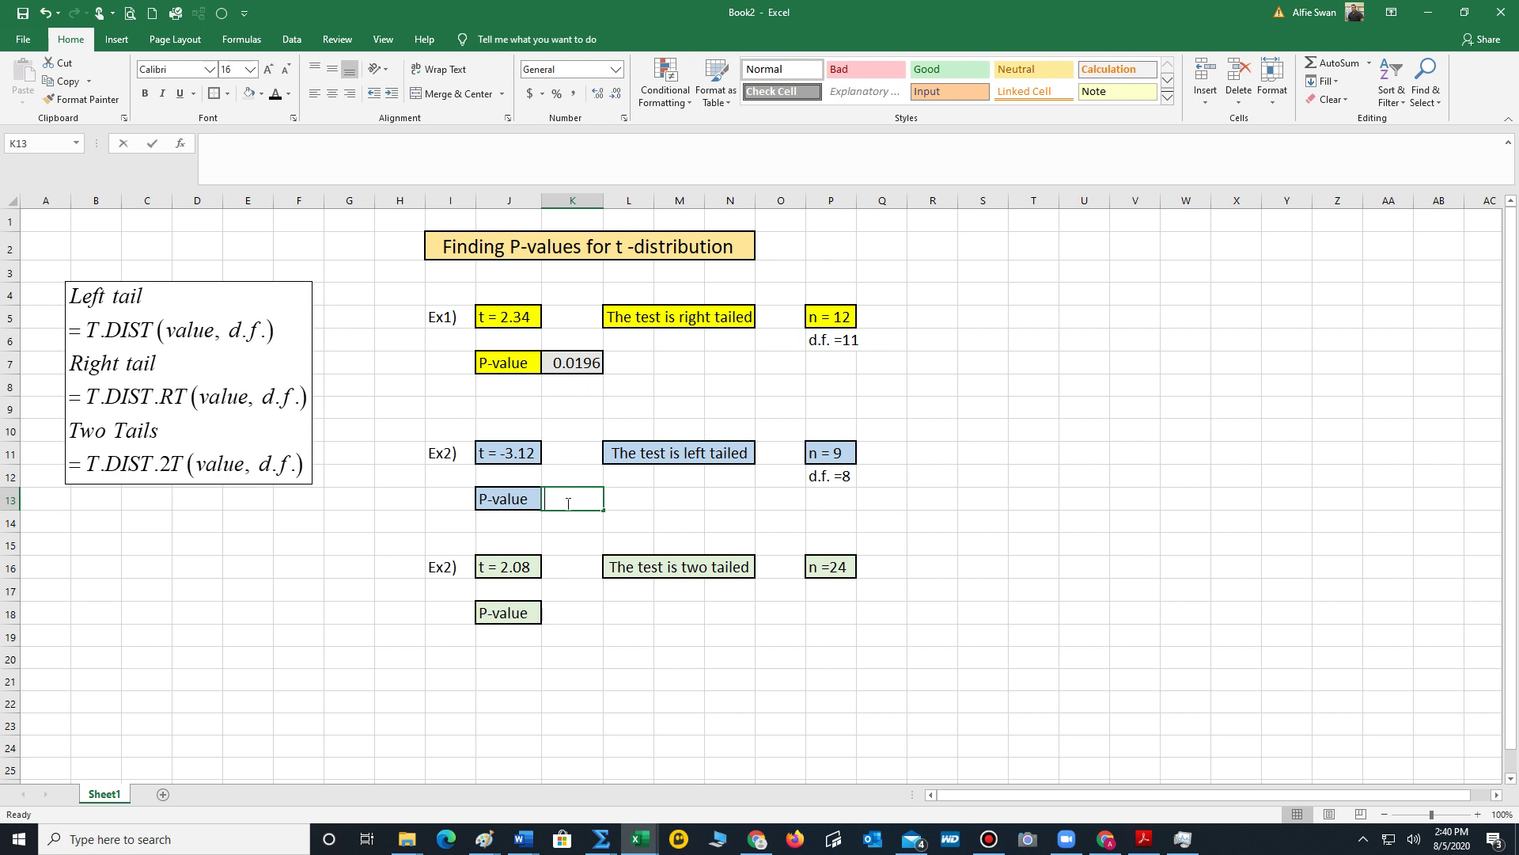
# Step: Compute Ex2's left-tailed P-value 0.0071 in K13 with =T.DIST(-3.12,8,TRUE), shaded light grey
pyautogui.write('=')
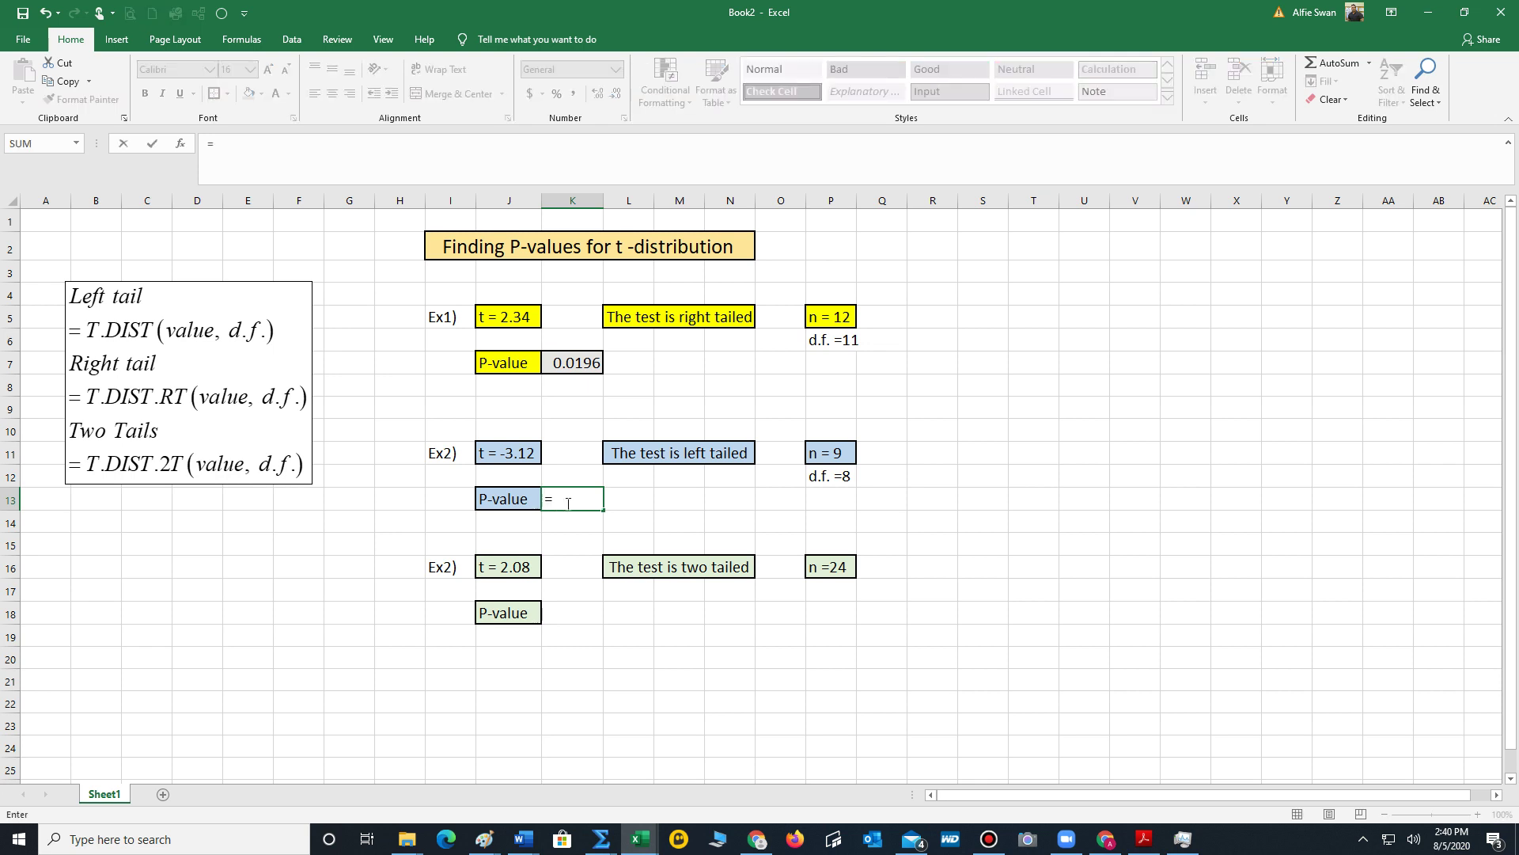
pyautogui.write('t.dist(')
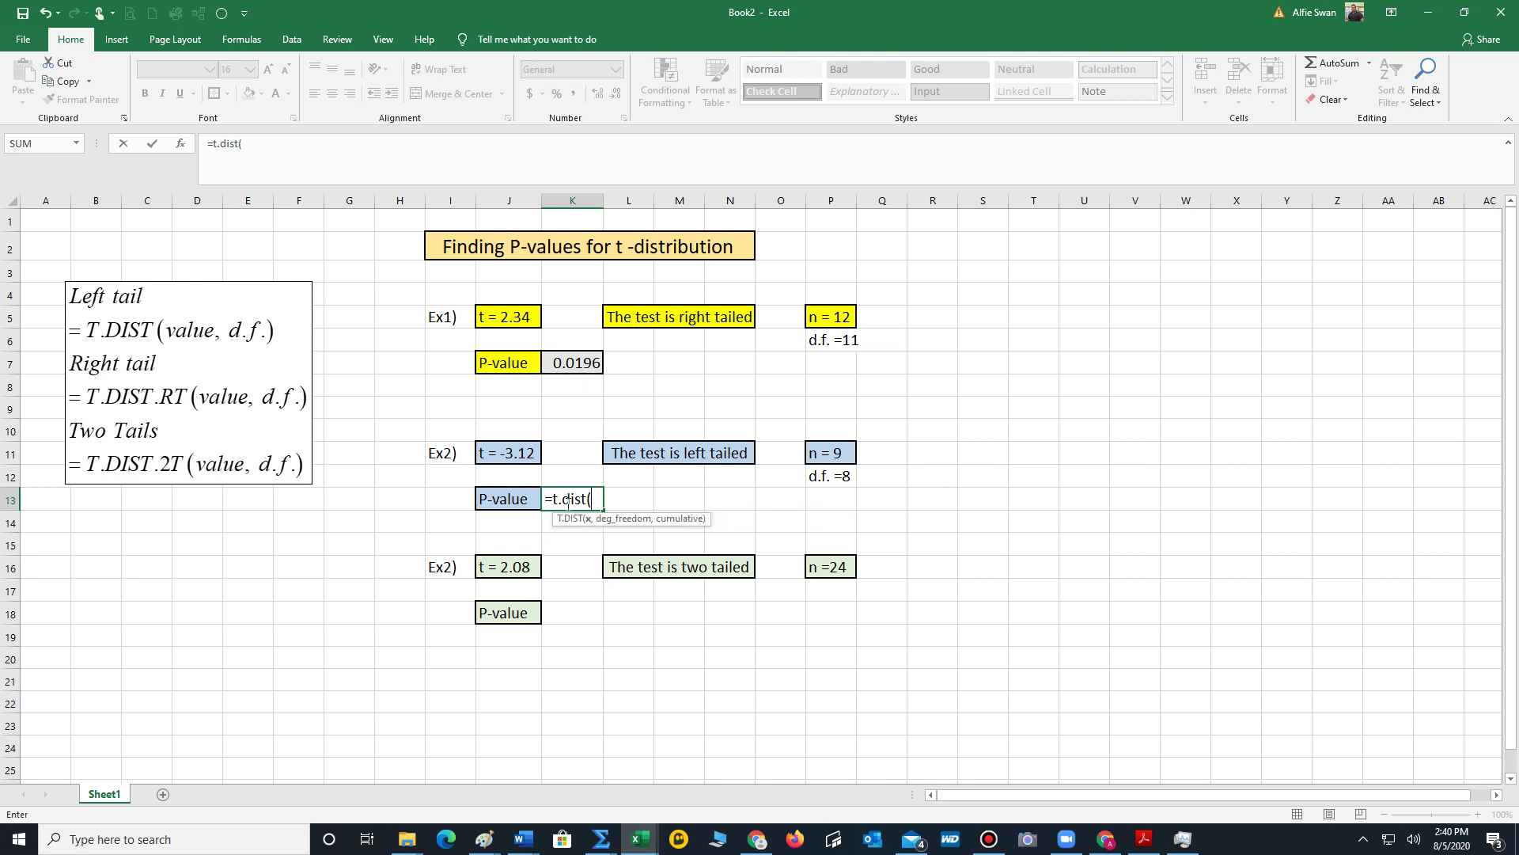
pyautogui.write('-3.12,8)')
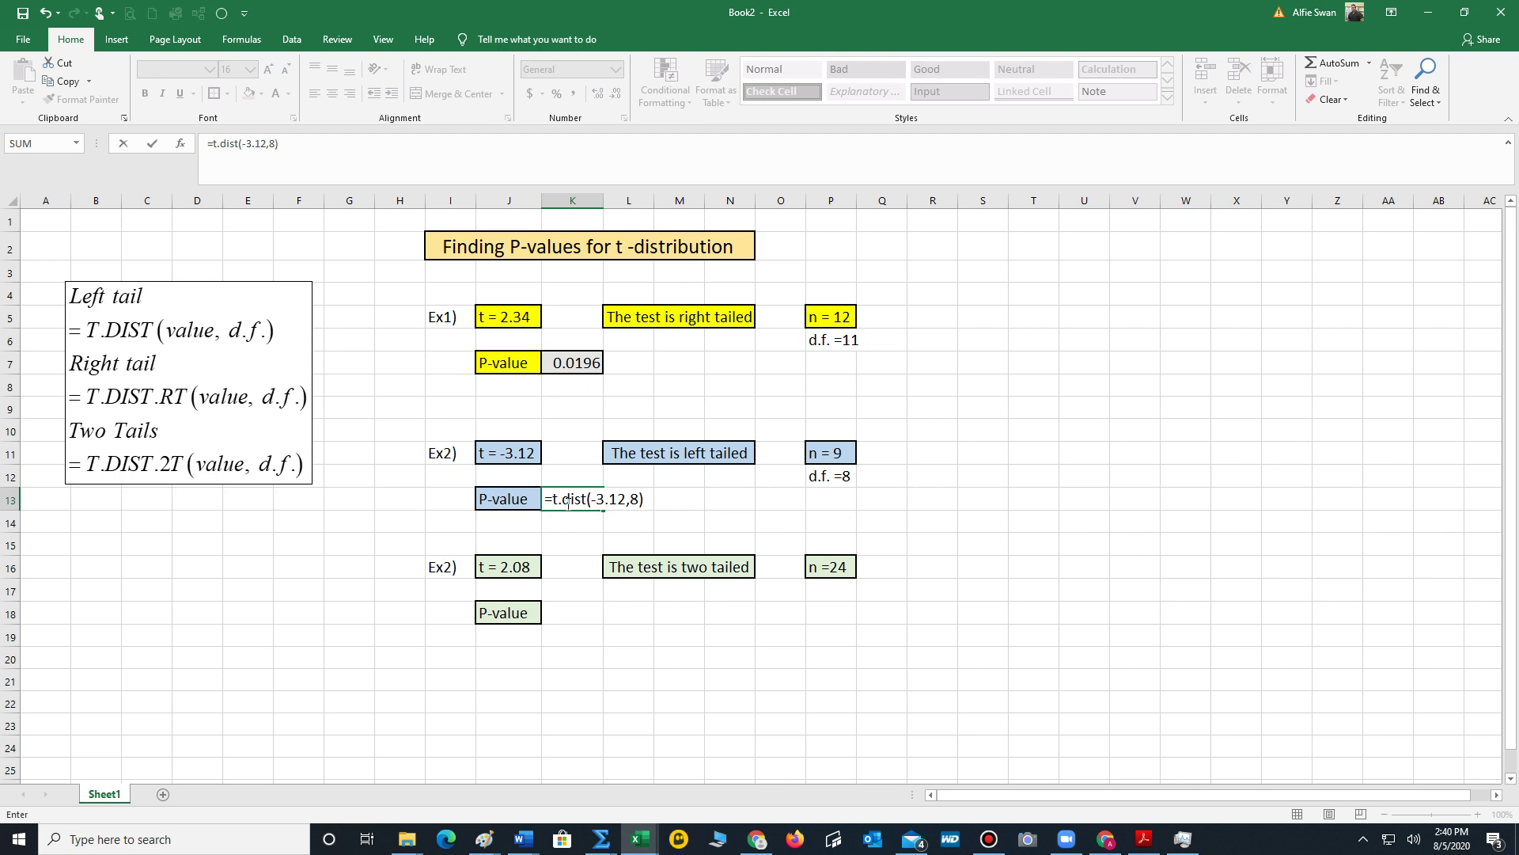
pyautogui.press('Return')
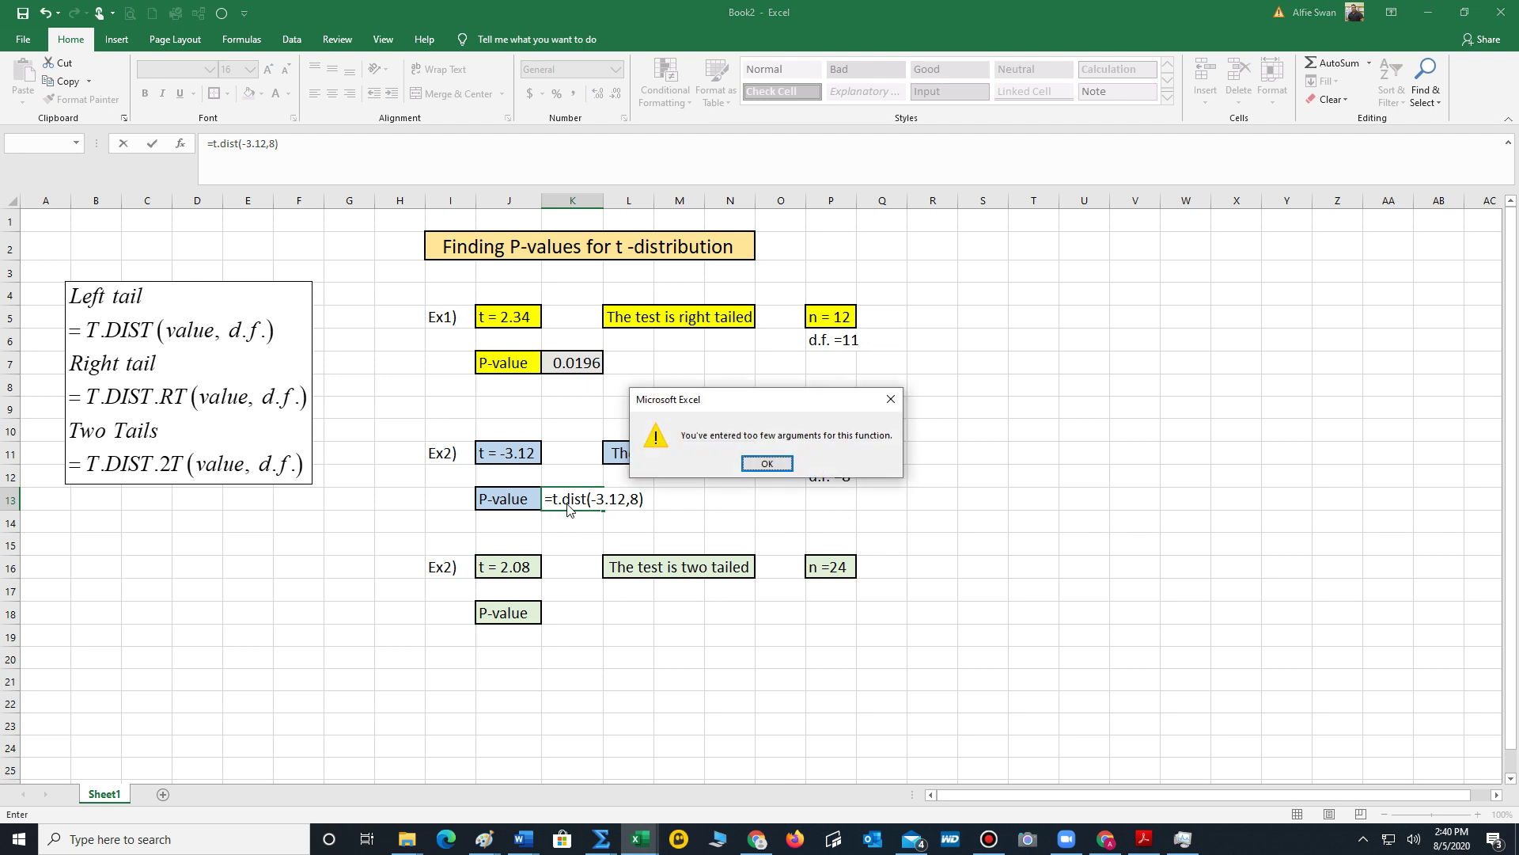
pyautogui.click(767, 463)
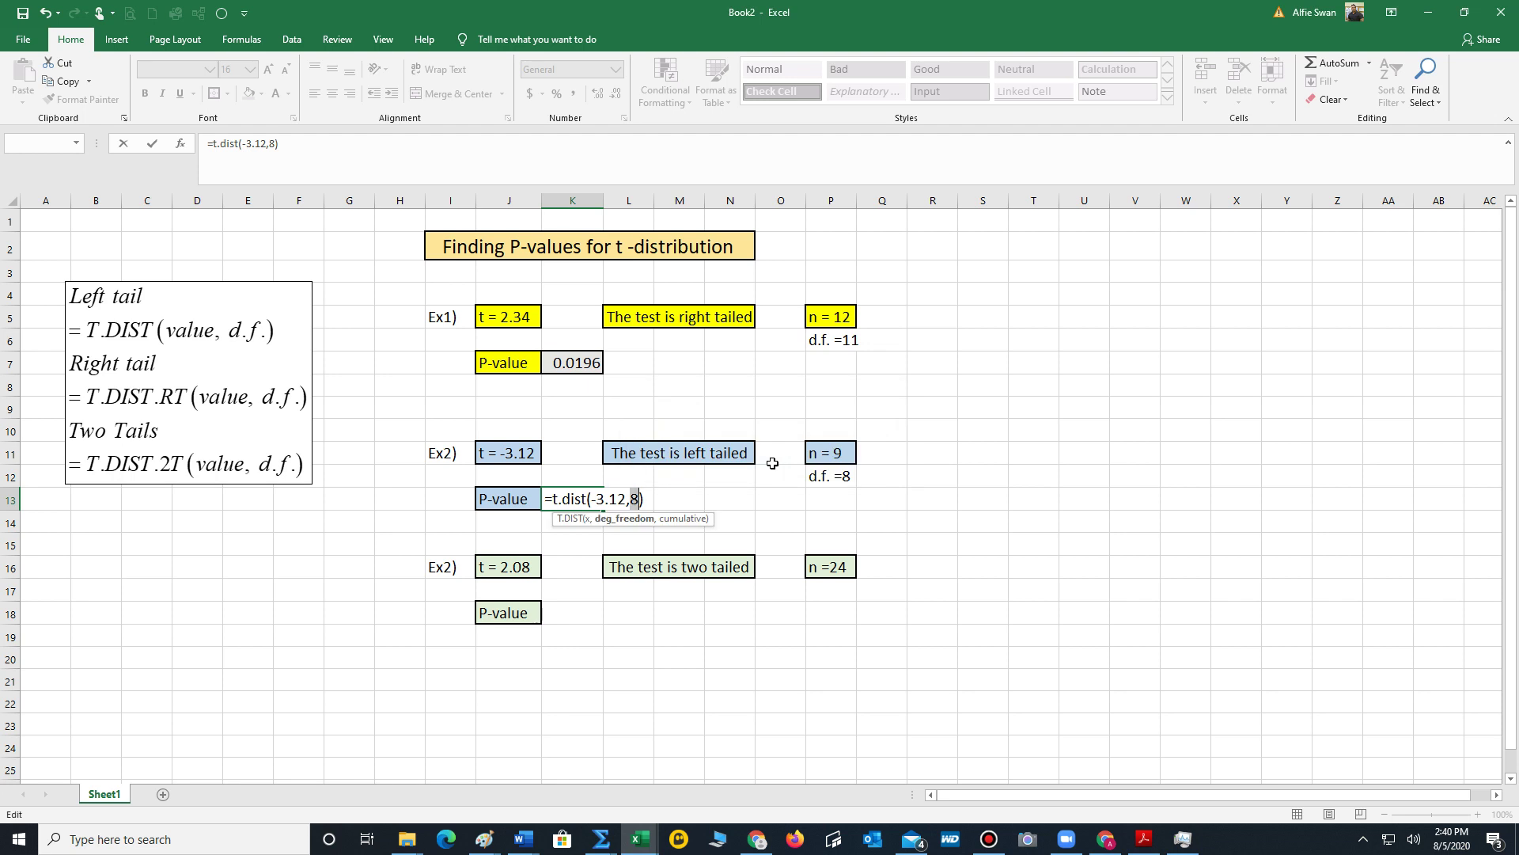
pyautogui.click(641, 499)
pyautogui.write(',tru')
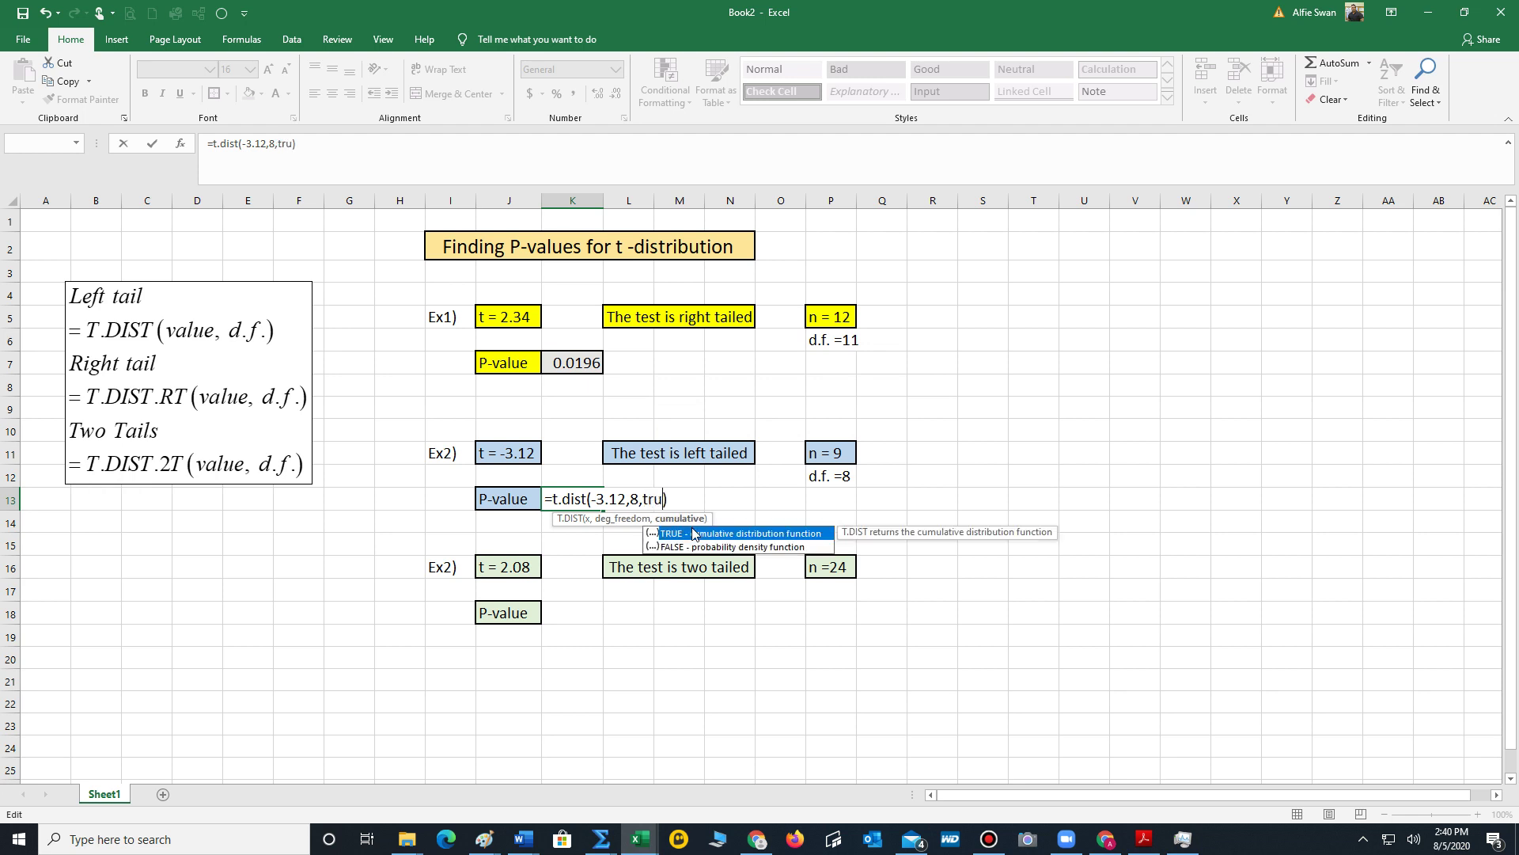
pyautogui.write('e')
pyautogui.press('Return')
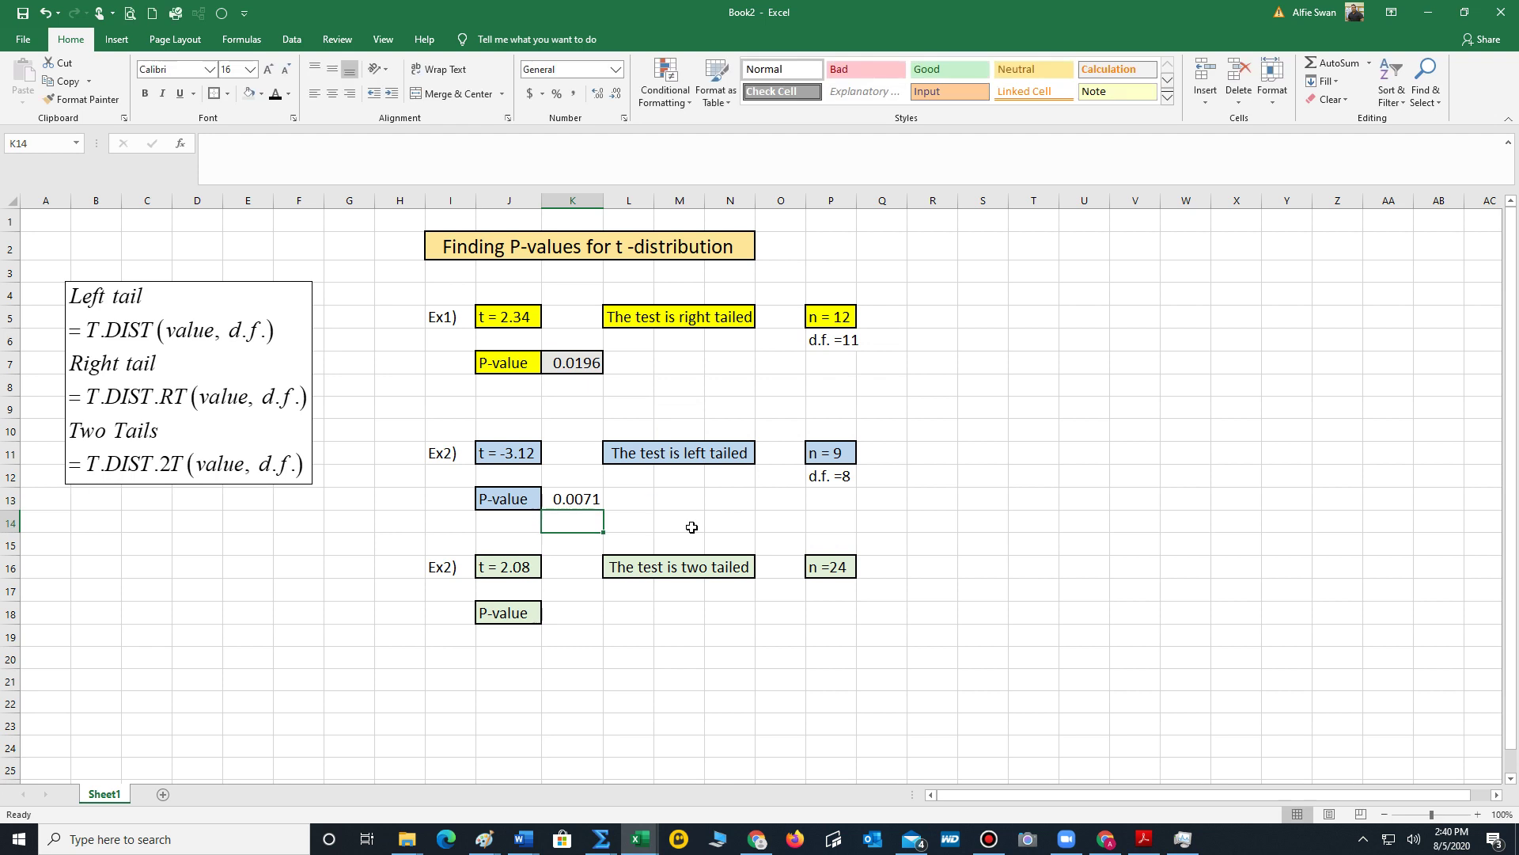
pyautogui.click(584, 505)
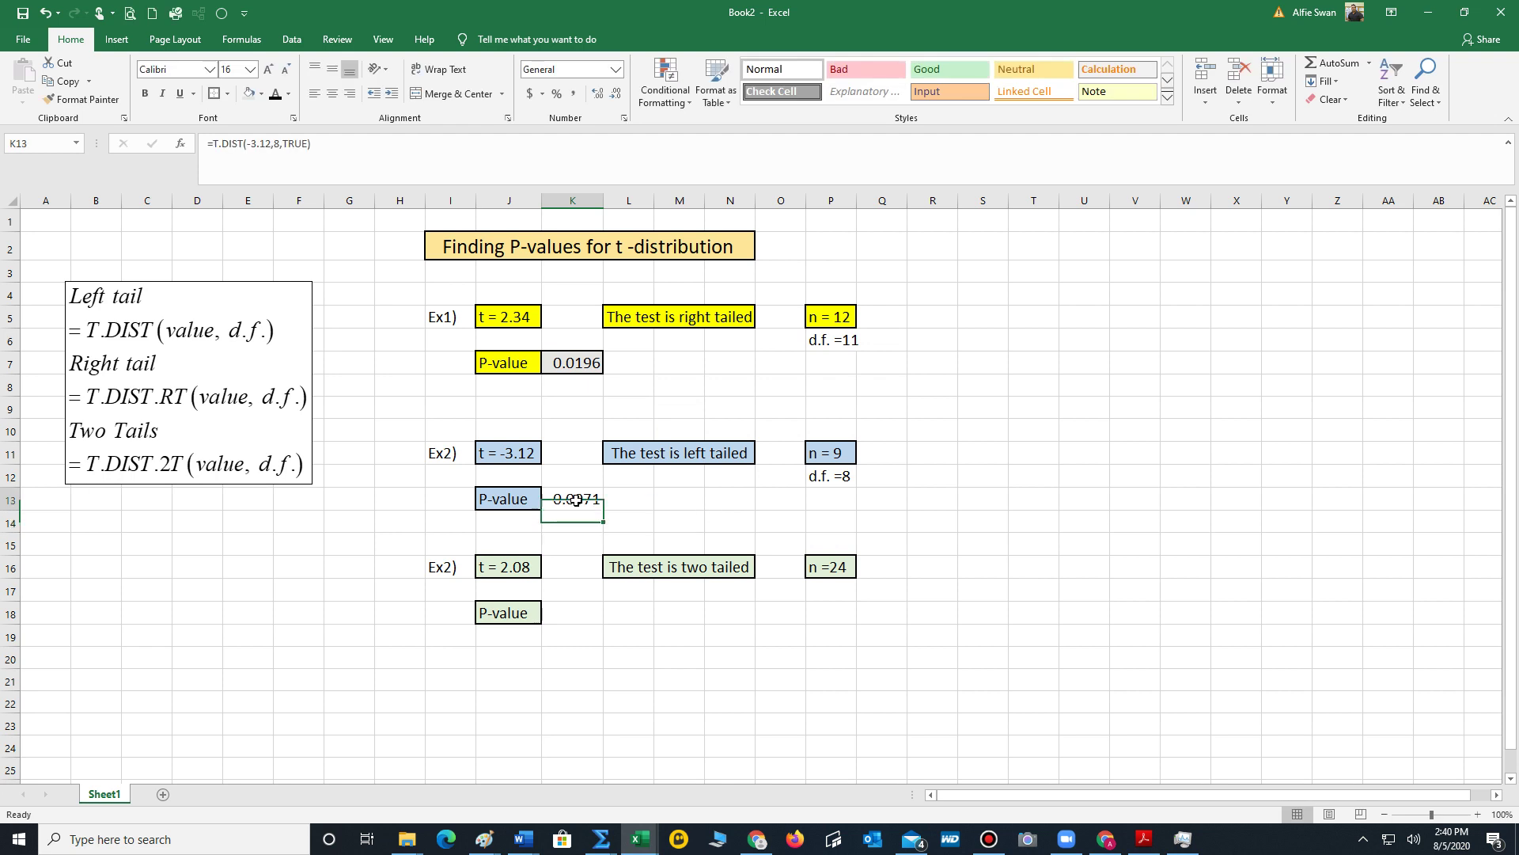
pyautogui.click(249, 93)
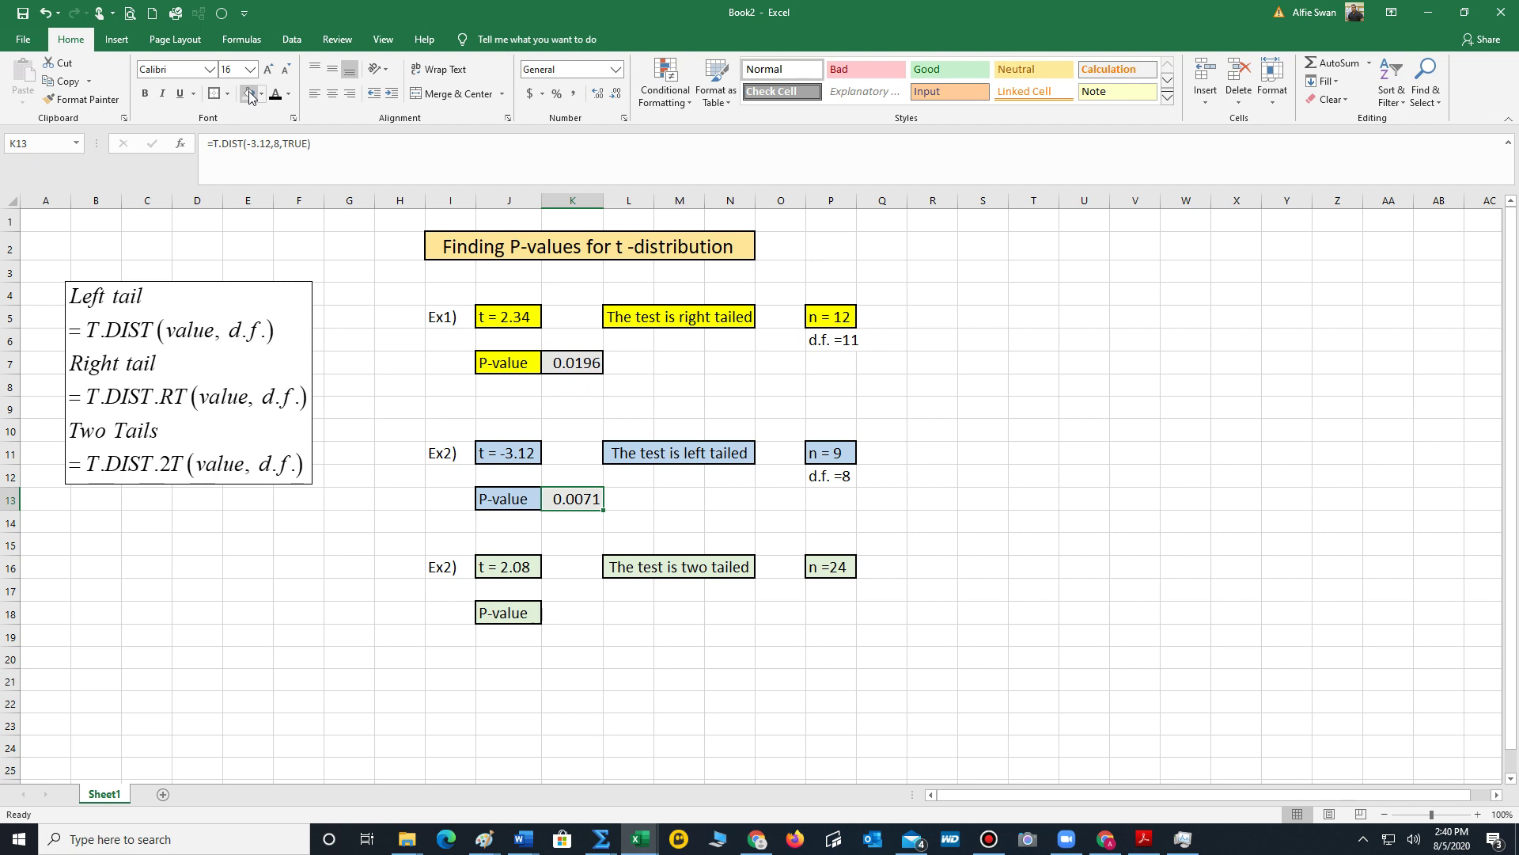
# Step: Enter 'd.f. = 23' in P17 beneath n =24
pyautogui.click(813, 591)
pyautogui.write('d.f.')
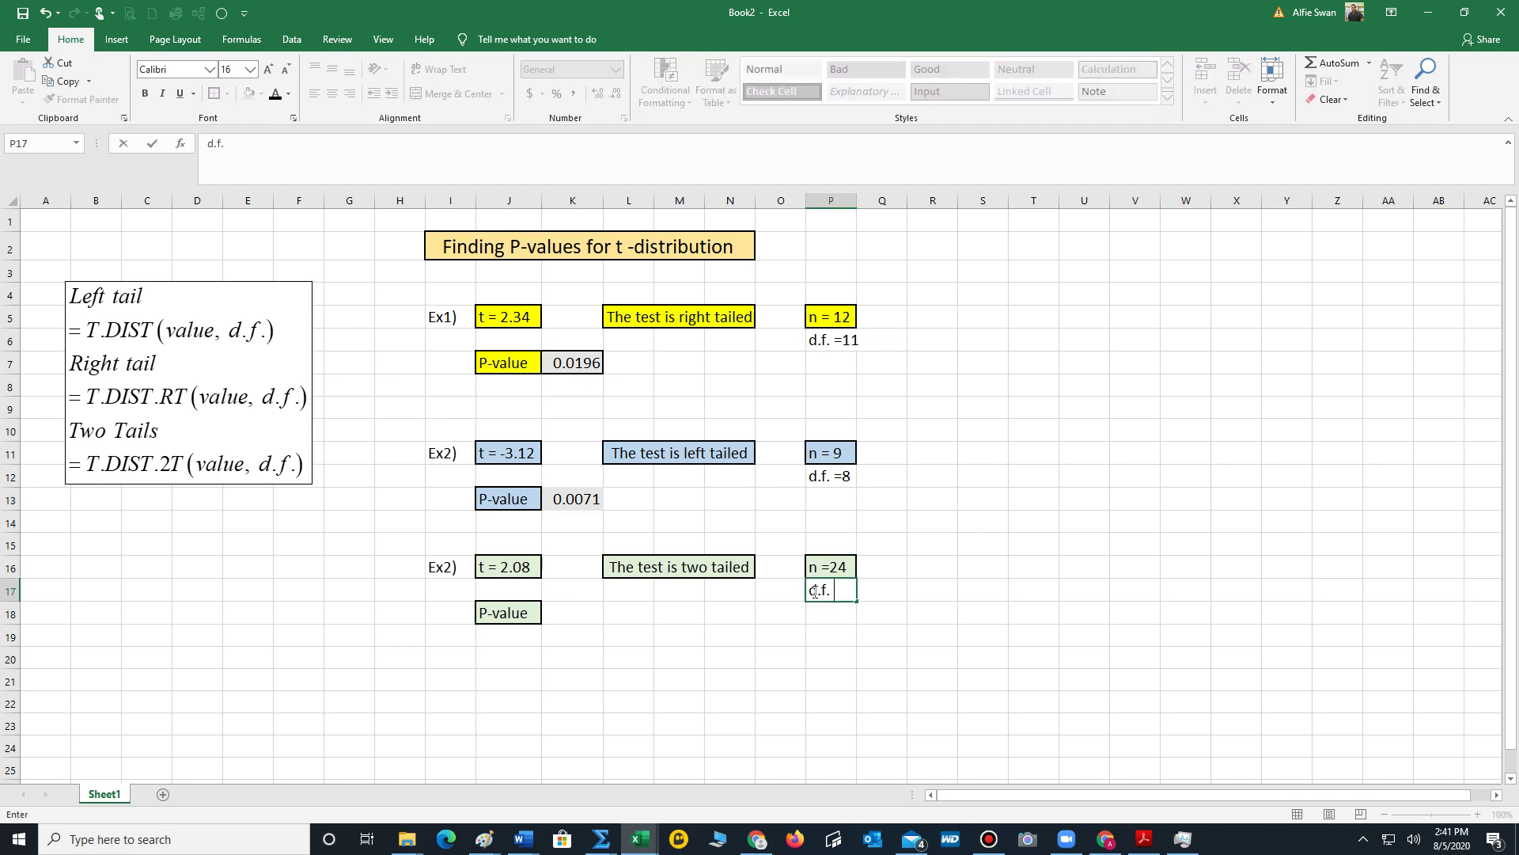
pyautogui.write(' = 23')
pyautogui.click(570, 499)
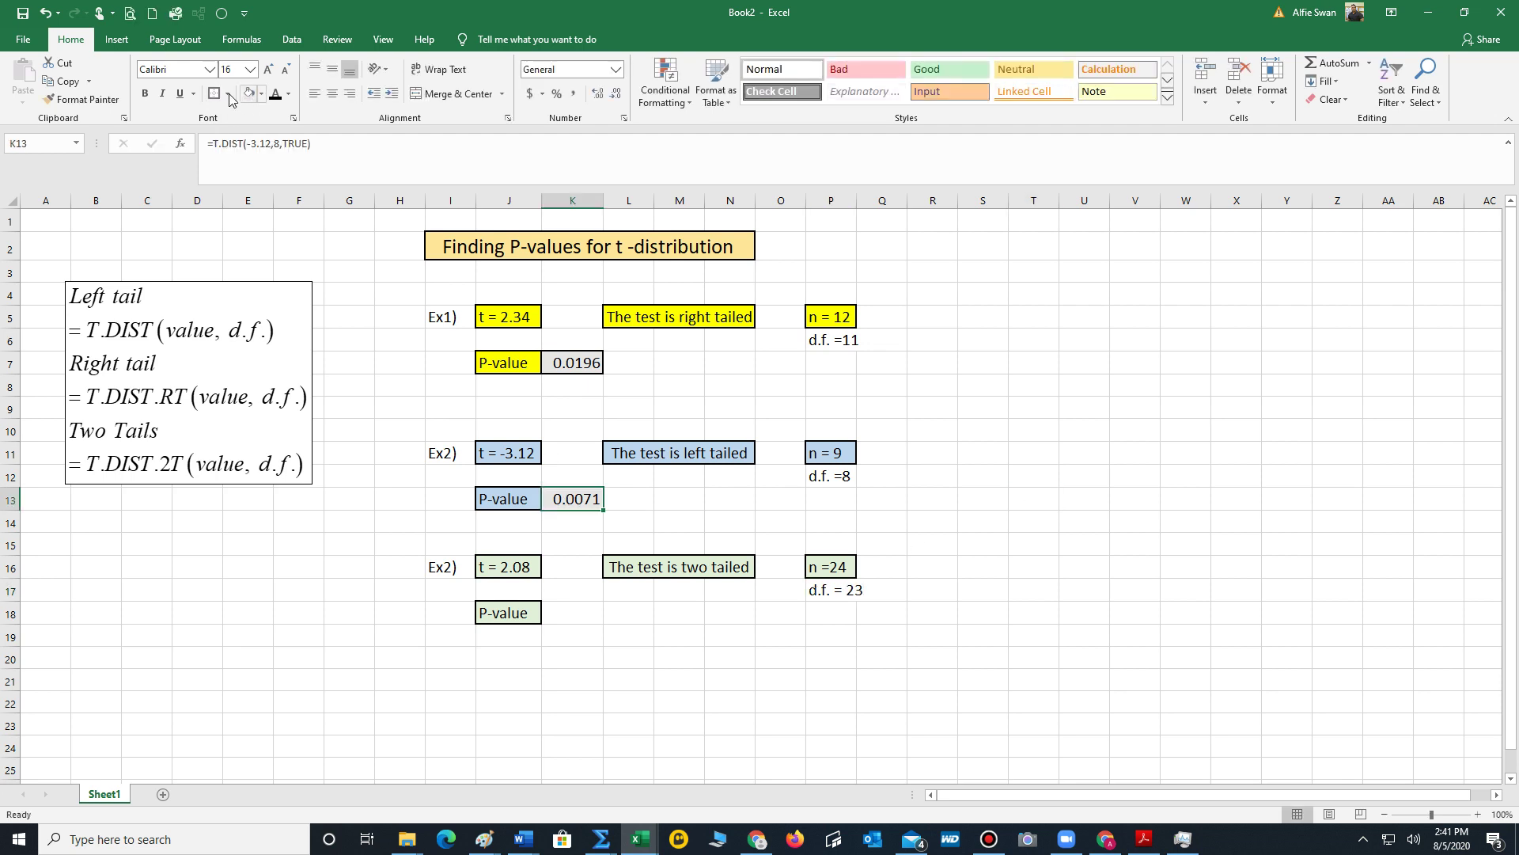
# Step: Compute the two-tailed P-value 0.0489 in K18 with =T.DIST.2T(2.08,23)
pyautogui.click(546, 612)
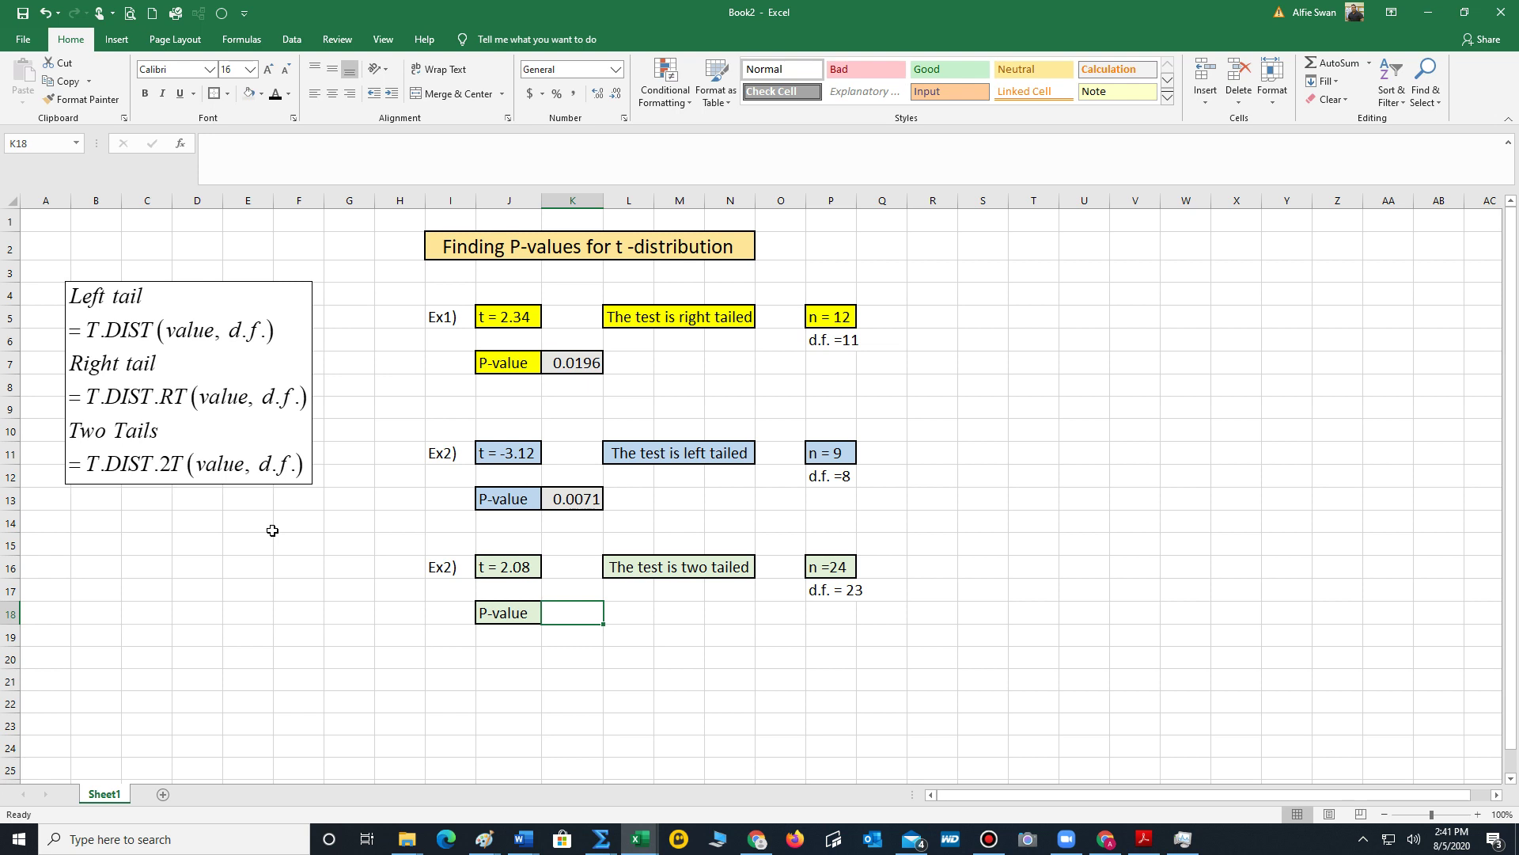
pyautogui.write('=')
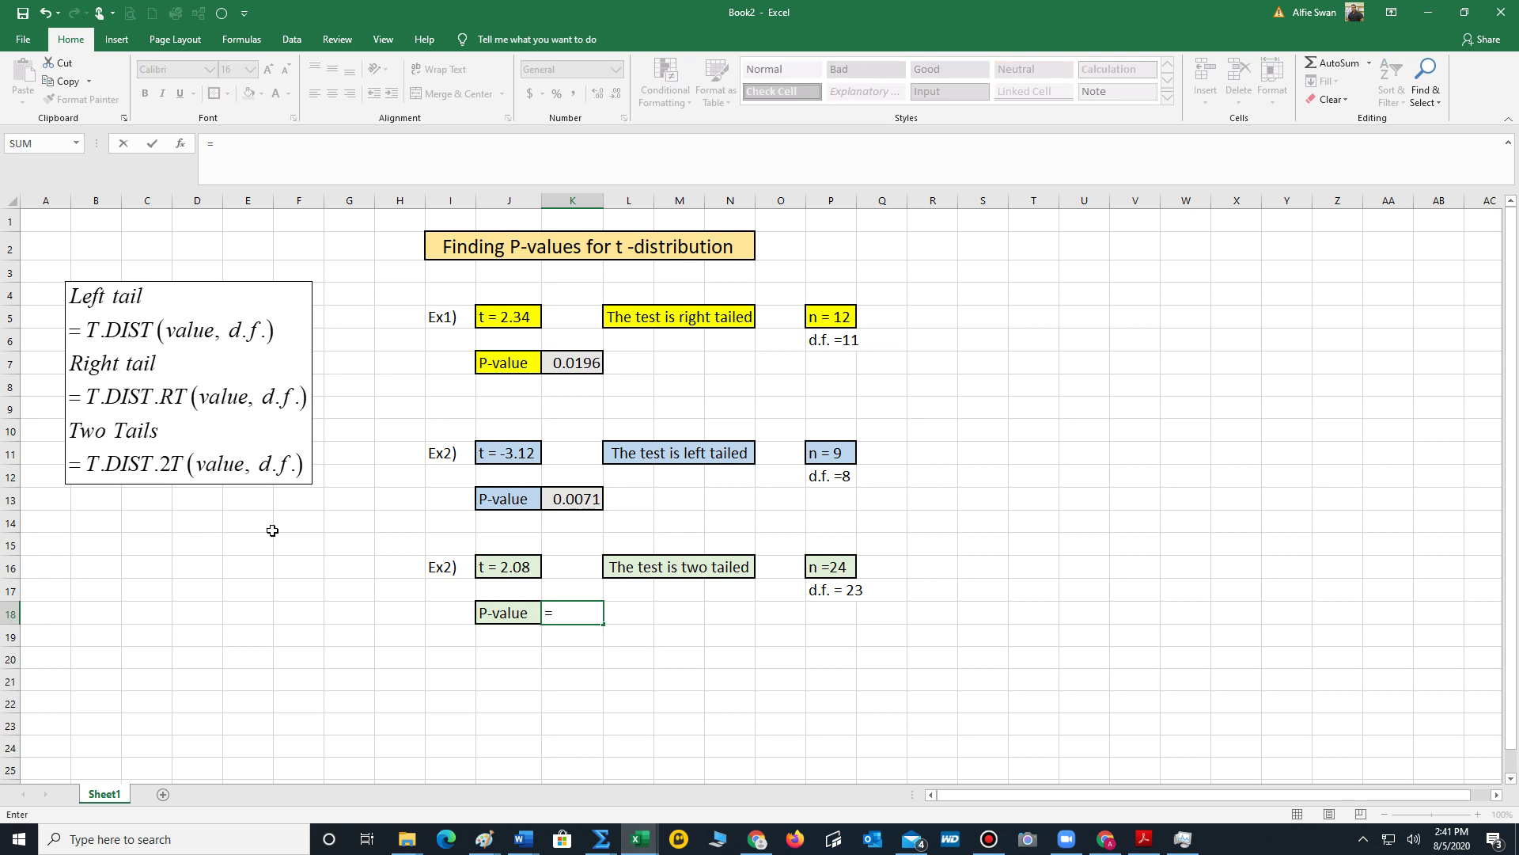
pyautogui.write('t.dist.')
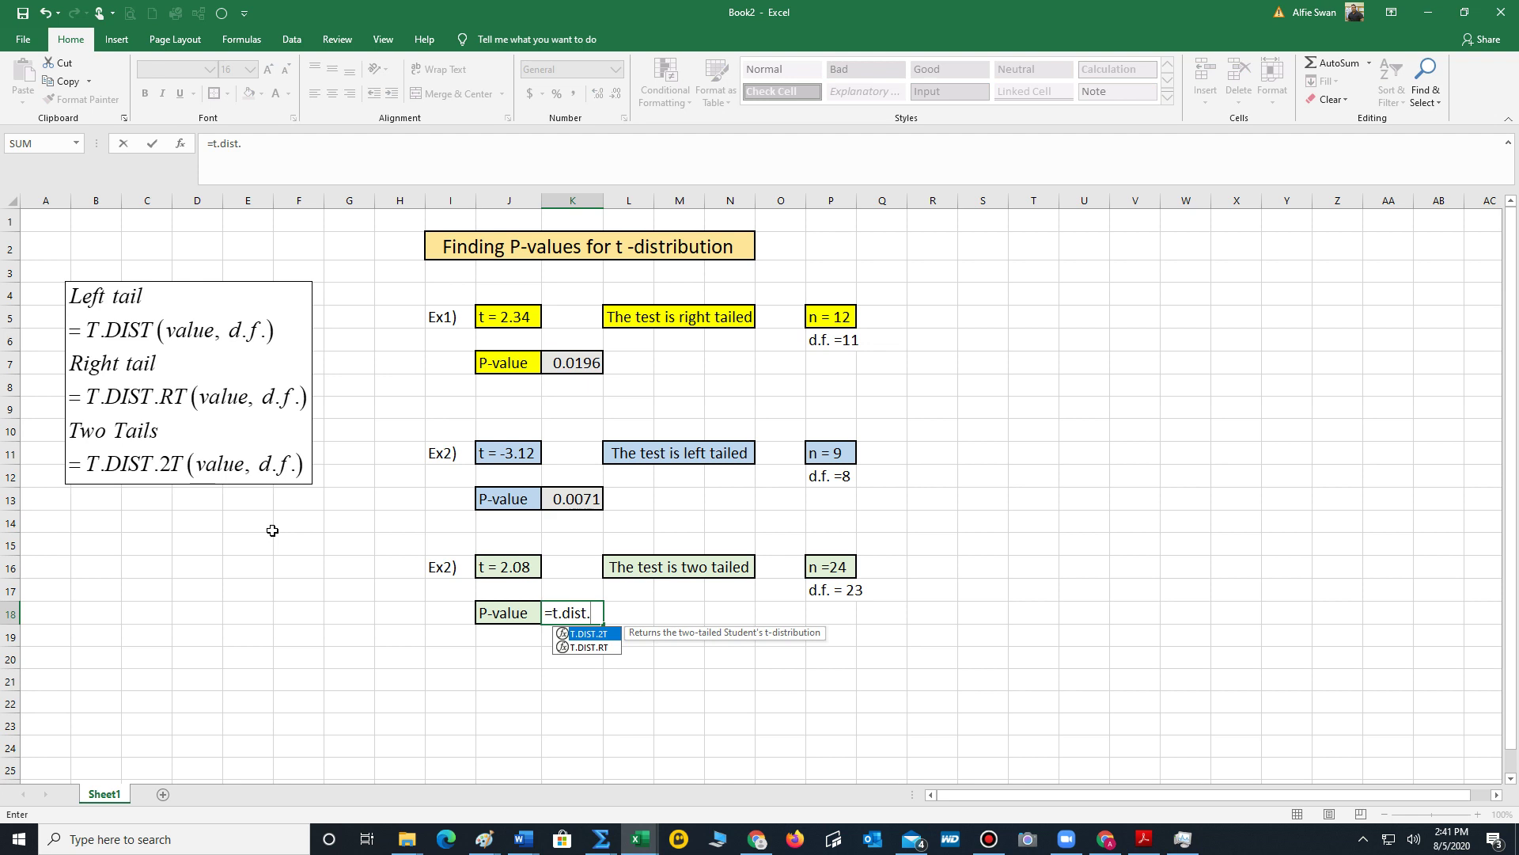
pyautogui.write('2t.')
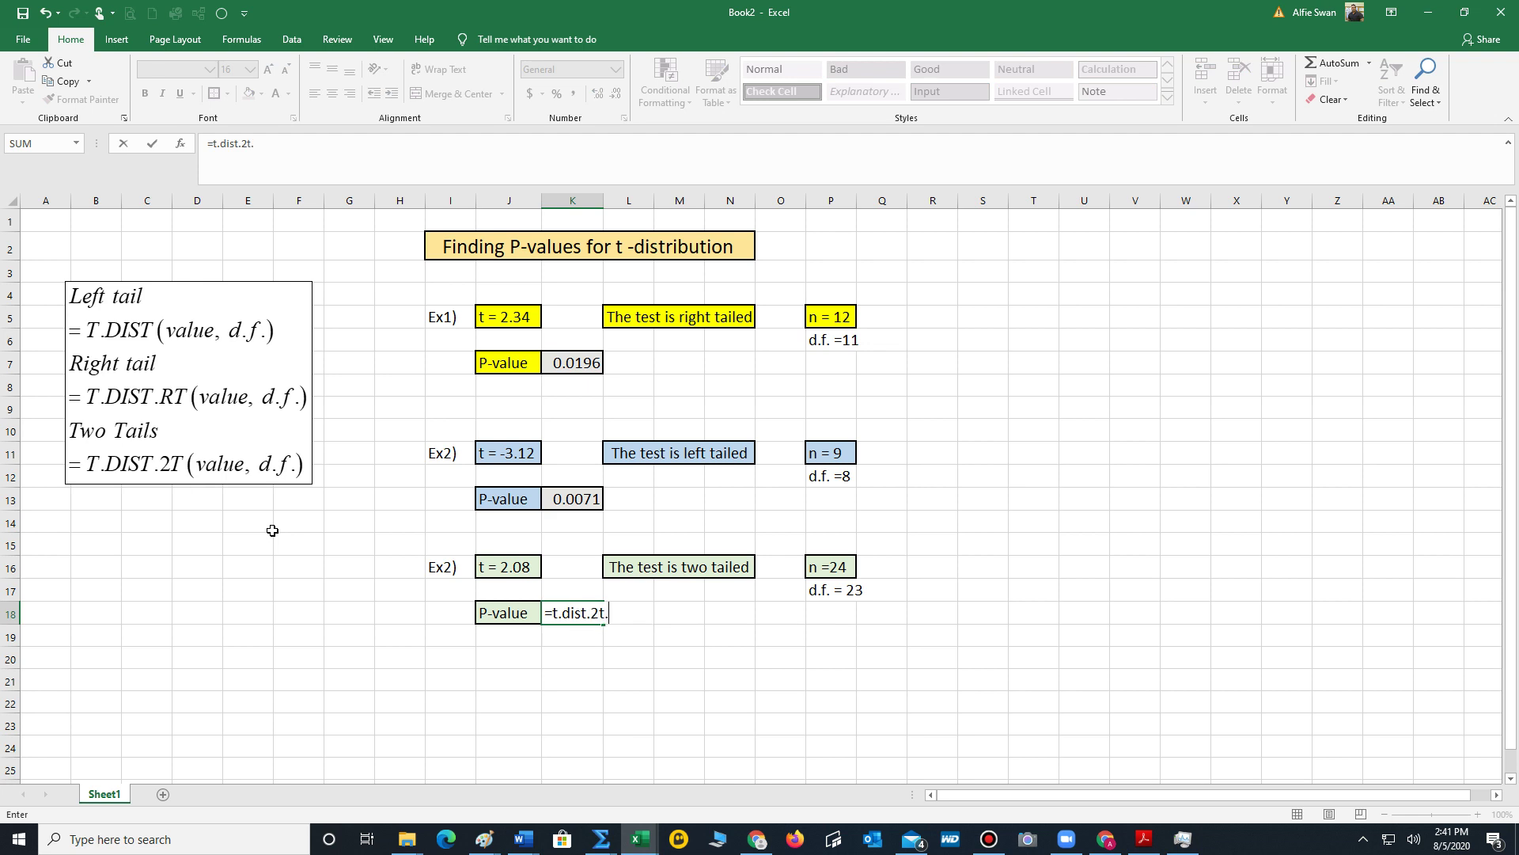
pyautogui.press('BackSpace')
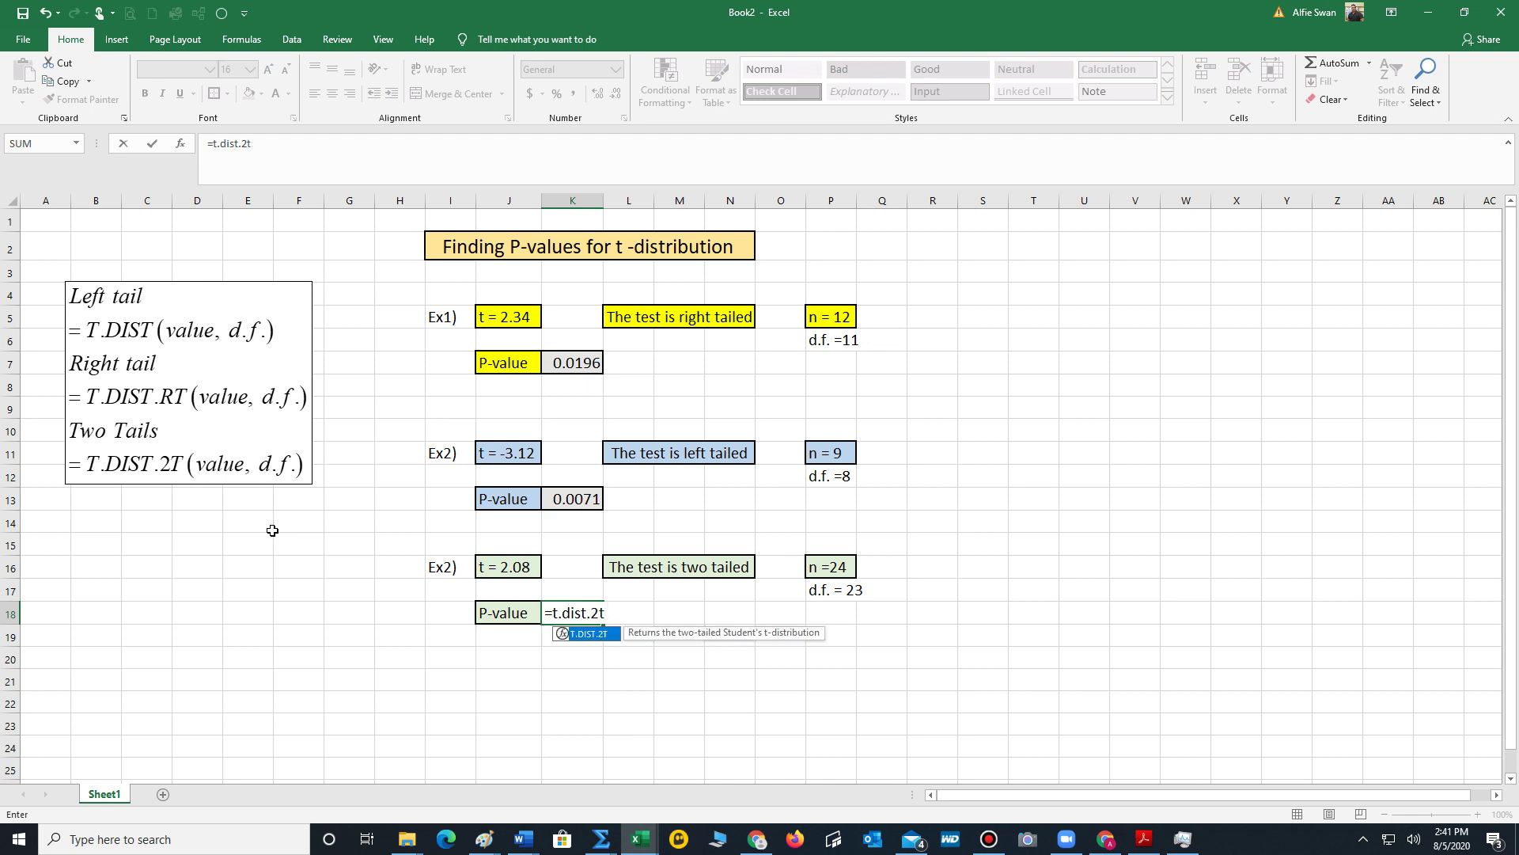
pyautogui.write('(')
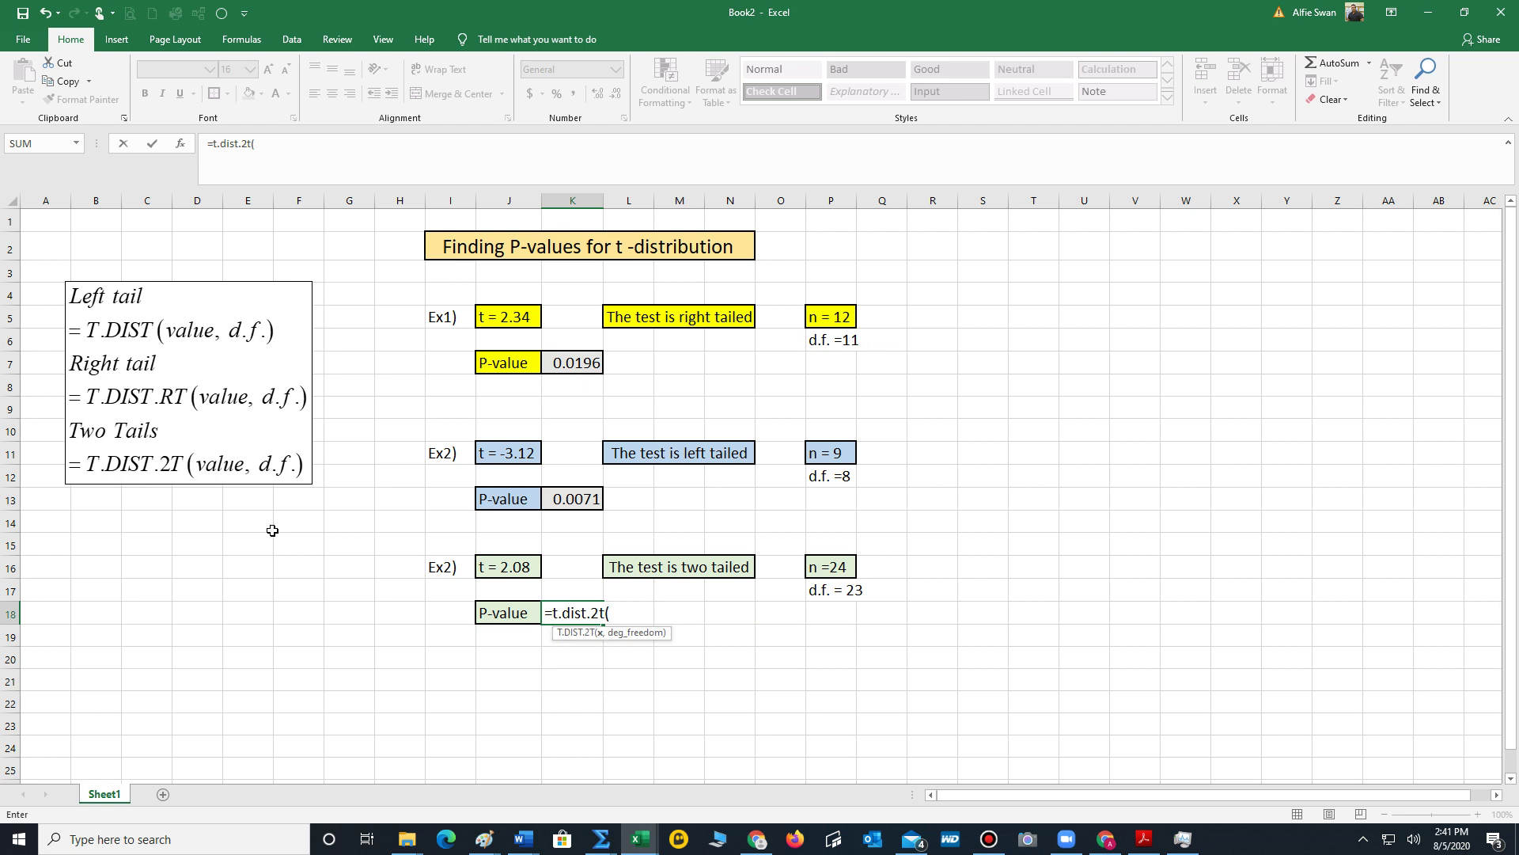
pyautogui.write('2.08,23')
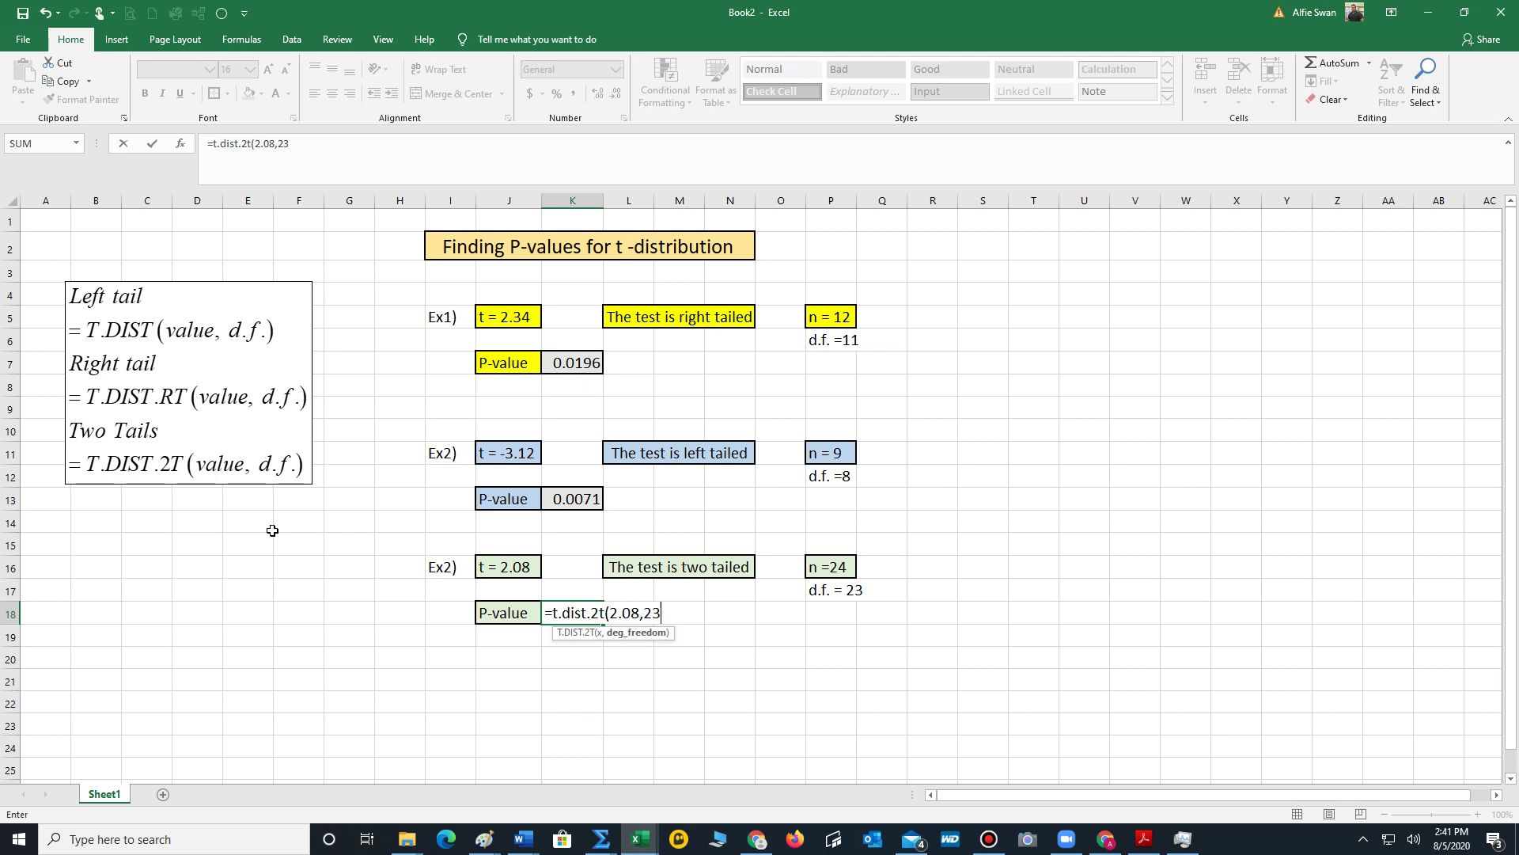
pyautogui.write(')')
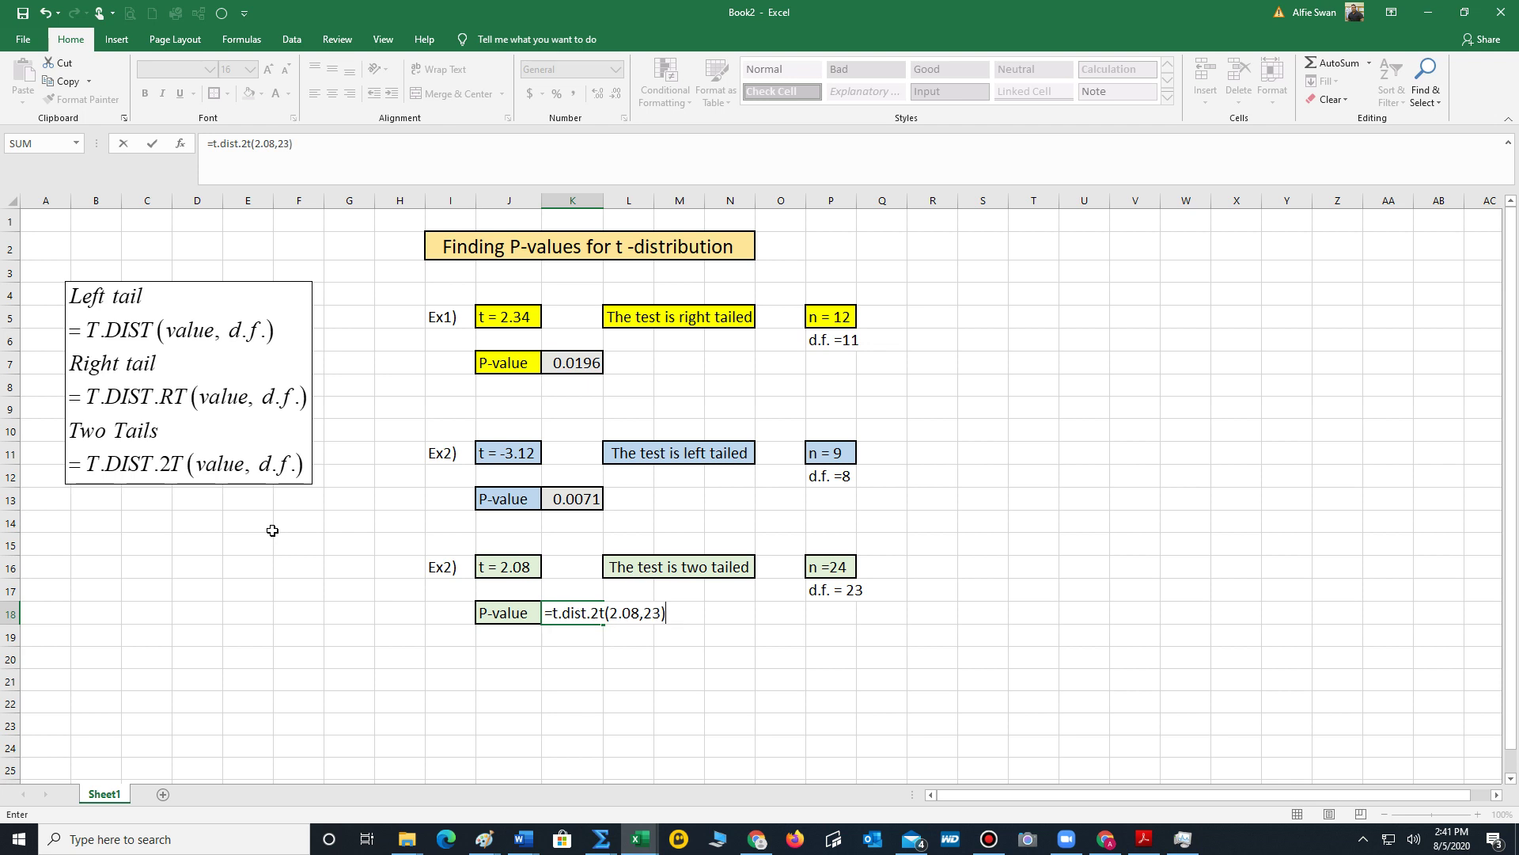
pyautogui.press('Return')
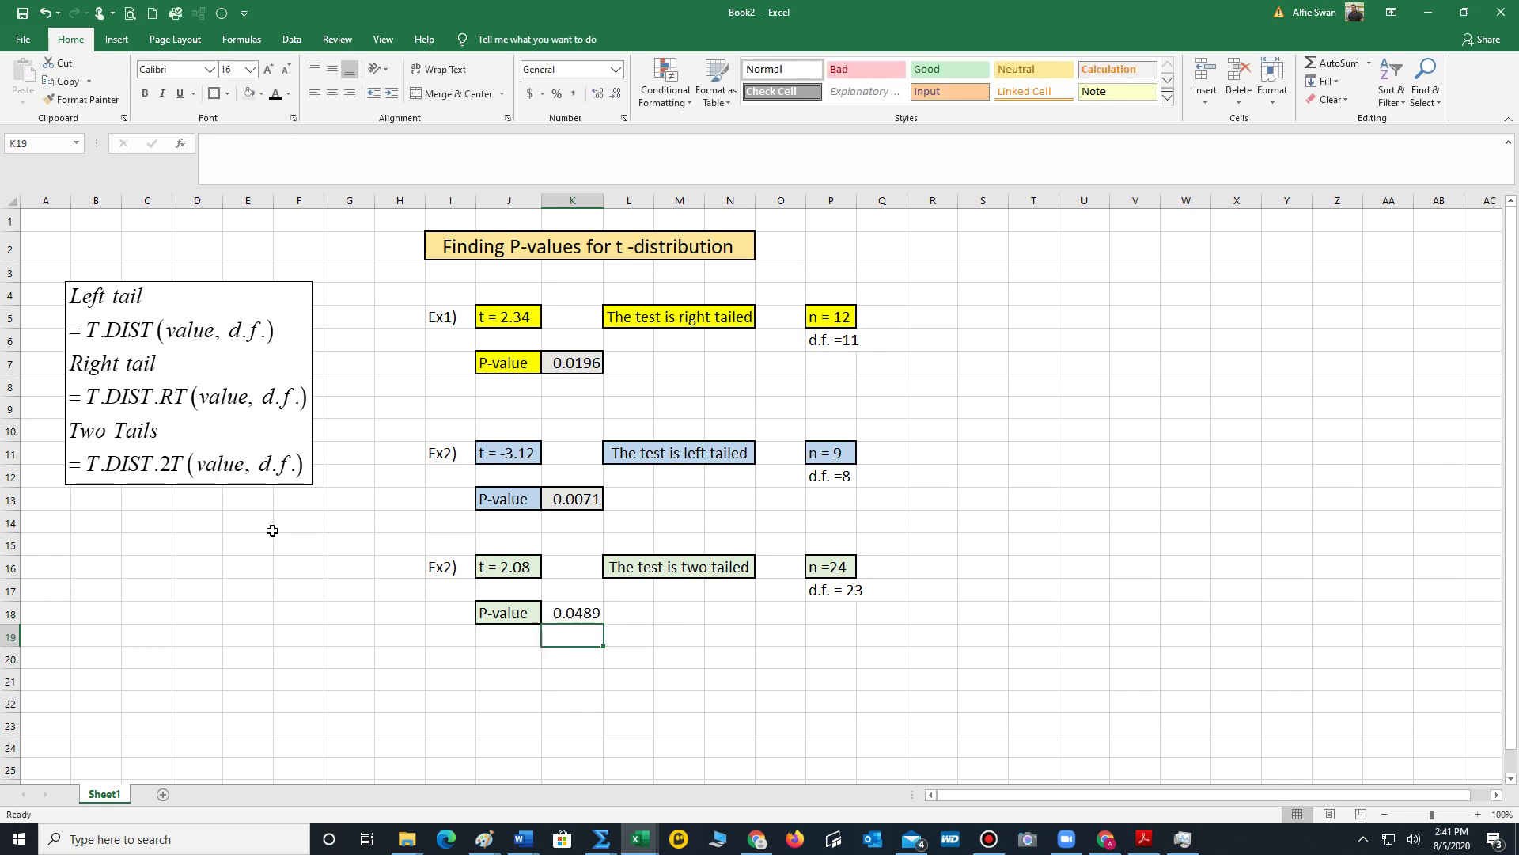
pyautogui.click(556, 608)
# Step: Shade K18's 0.0489 P-value light grey to match K7 and K13
pyautogui.click(248, 95)
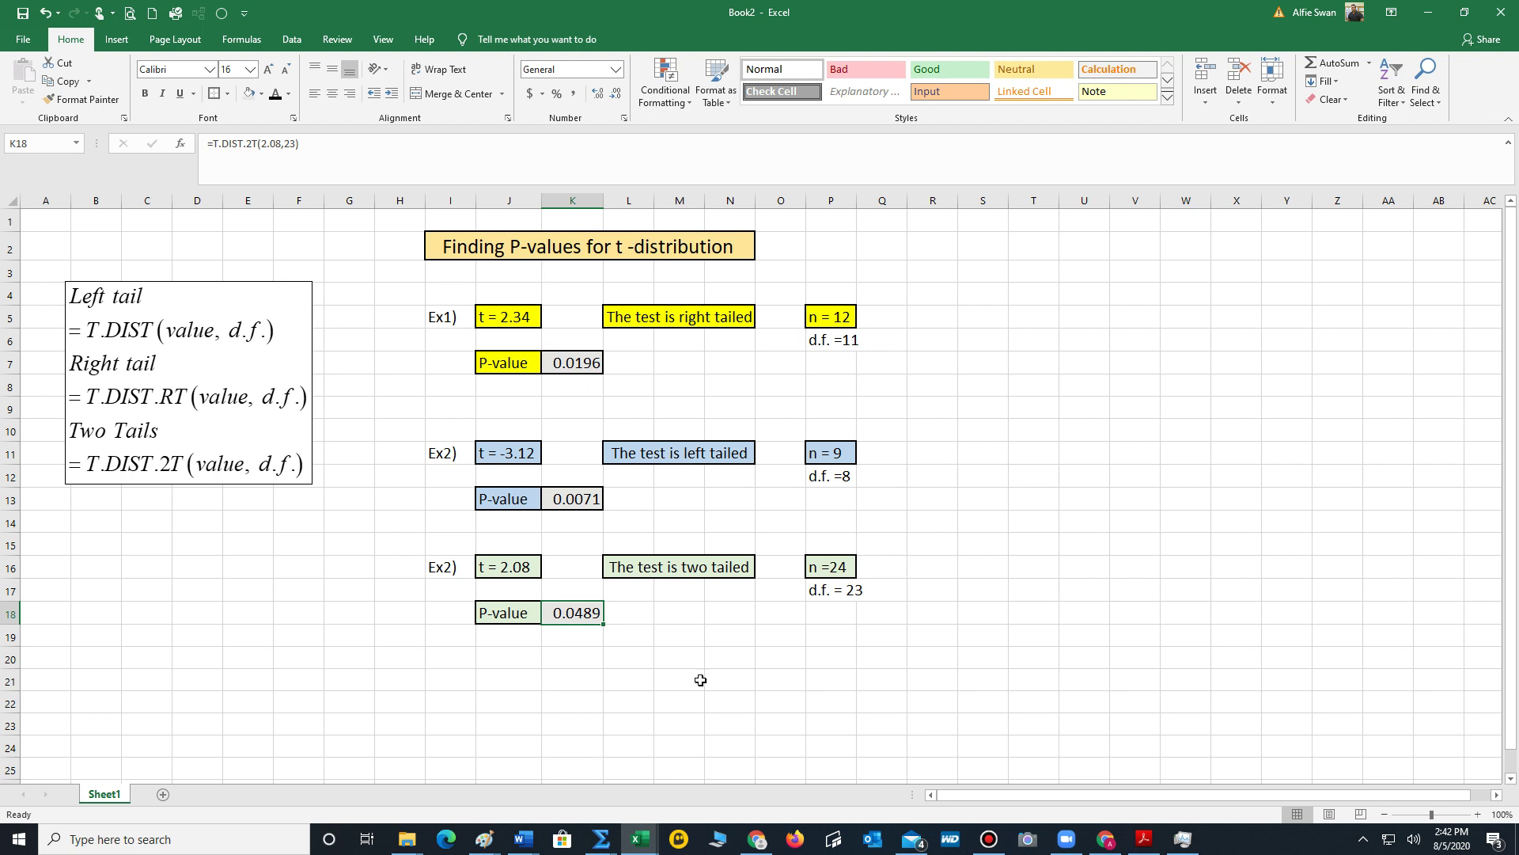
pyautogui.moveTo(1108, 839)
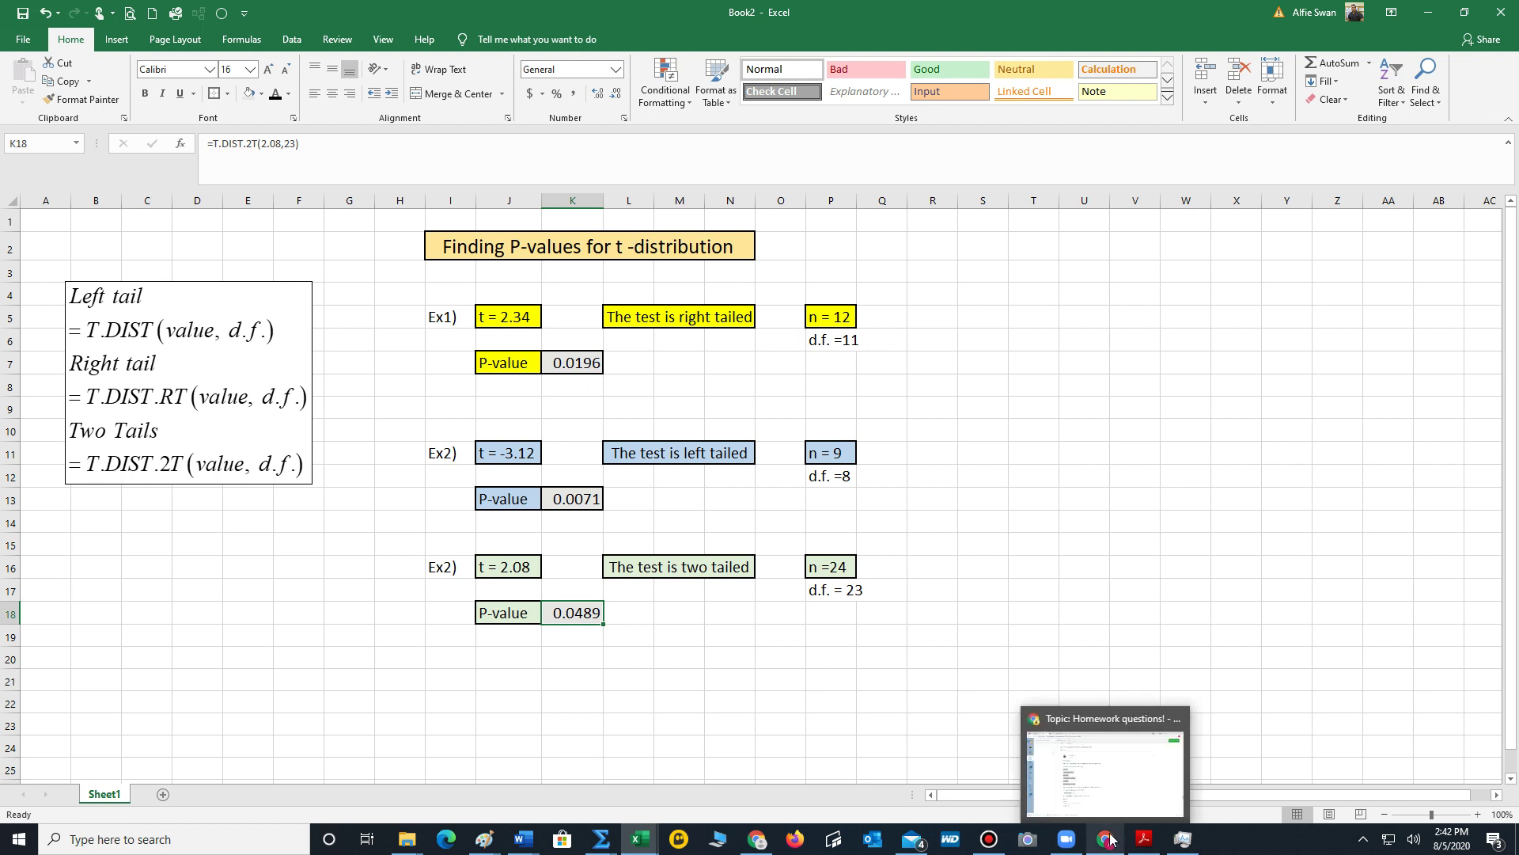